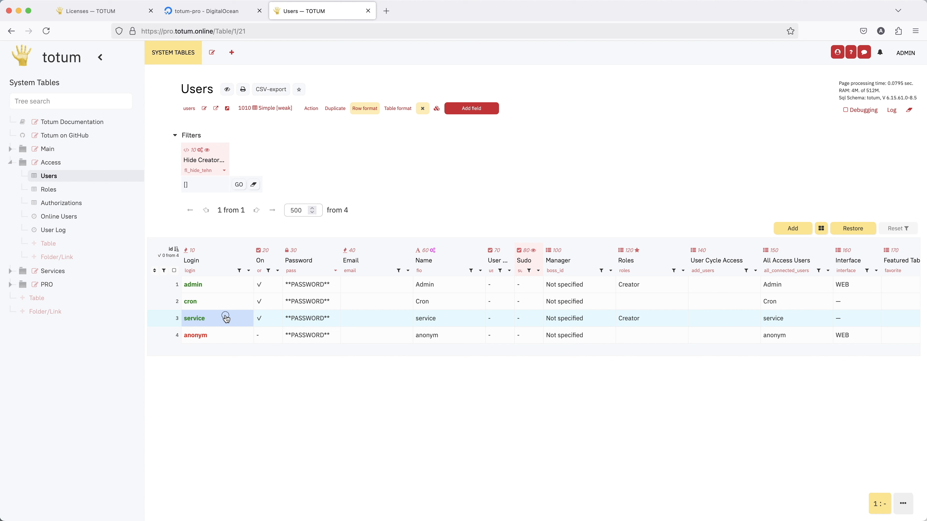
Review the Users table, including the anonym entry and the admin's concurrent connections value
click(218, 339)
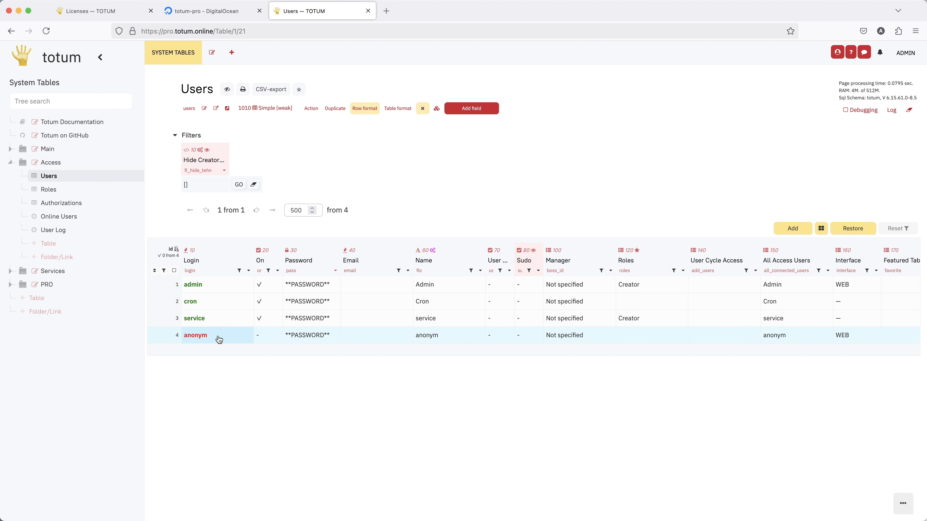
click(260, 340)
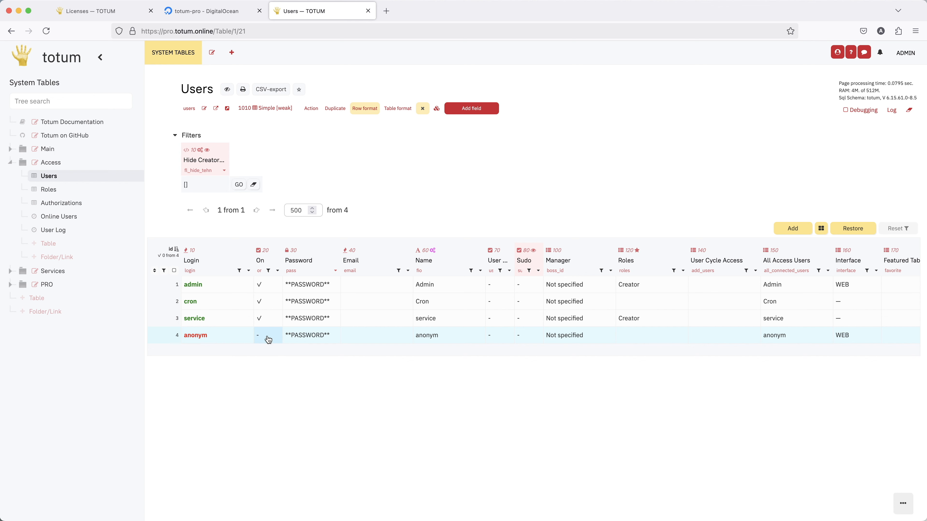
scroll(269, 291, right, 5)
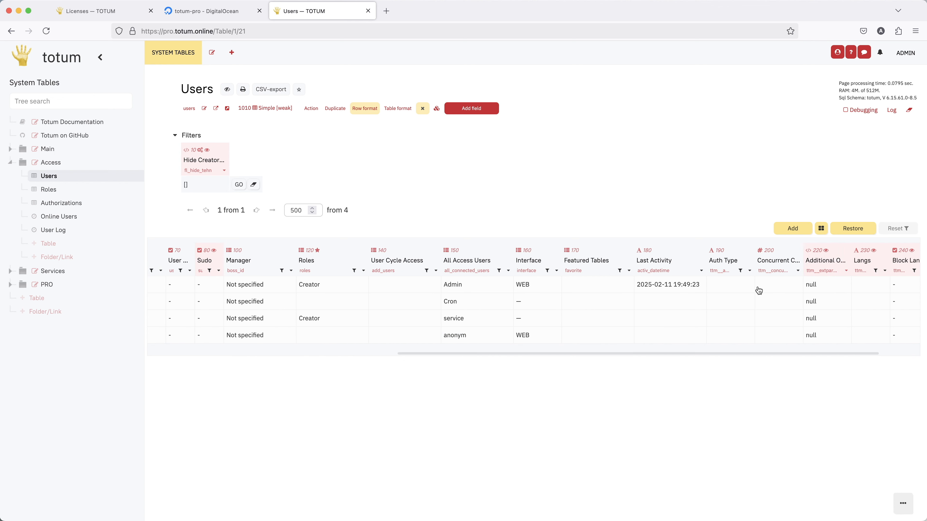
click(771, 289)
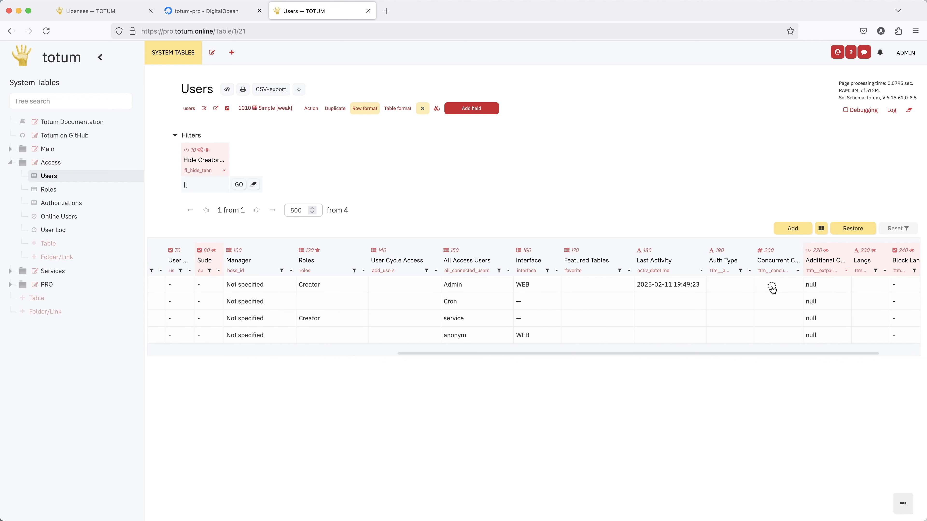
click(794, 261)
click(790, 285)
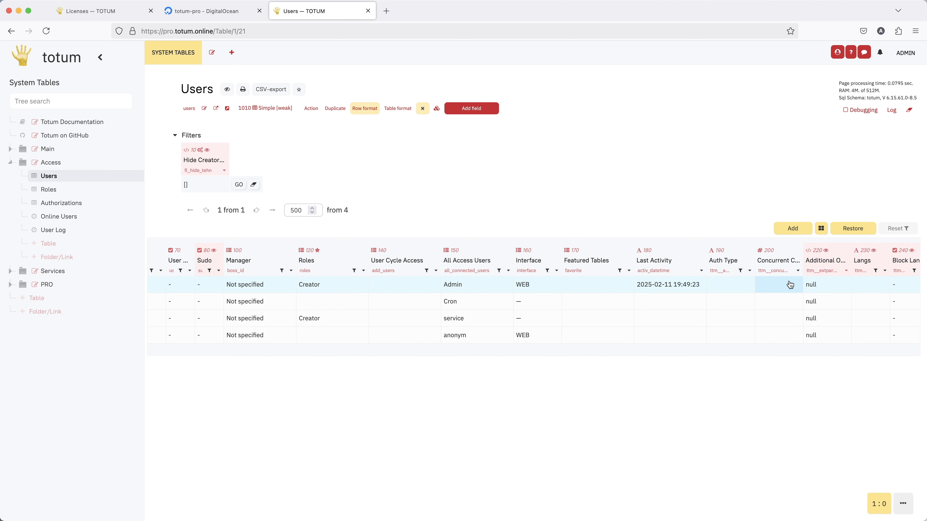
scroll(503, 300, left, 5)
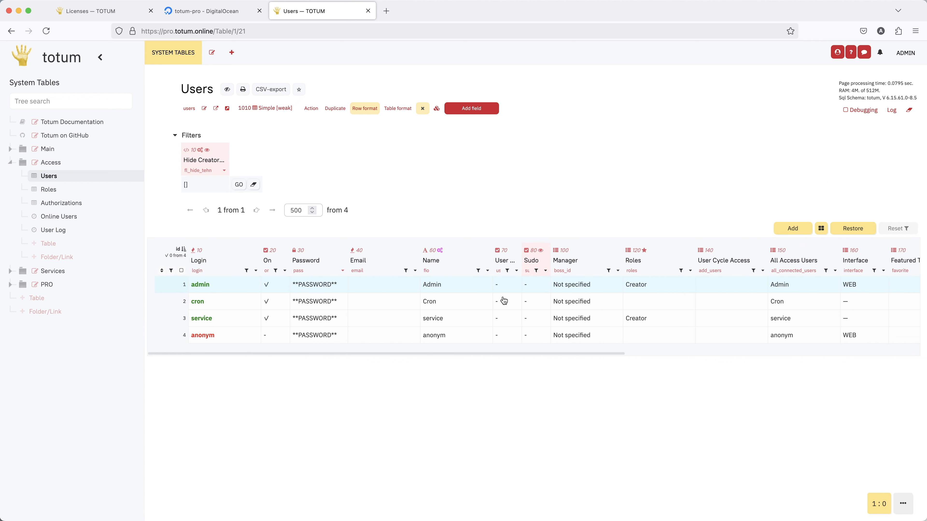
scroll(213, 294, right, 5)
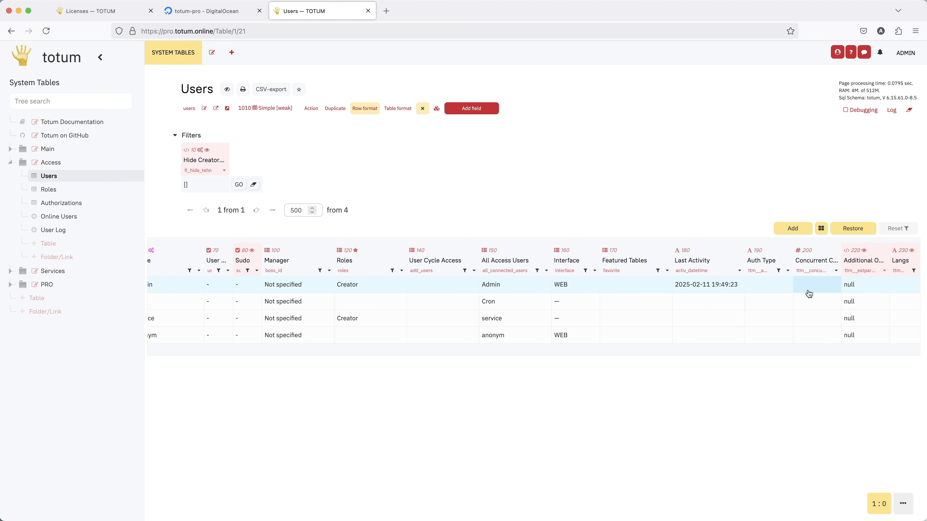
scroll(809, 293, left, 3)
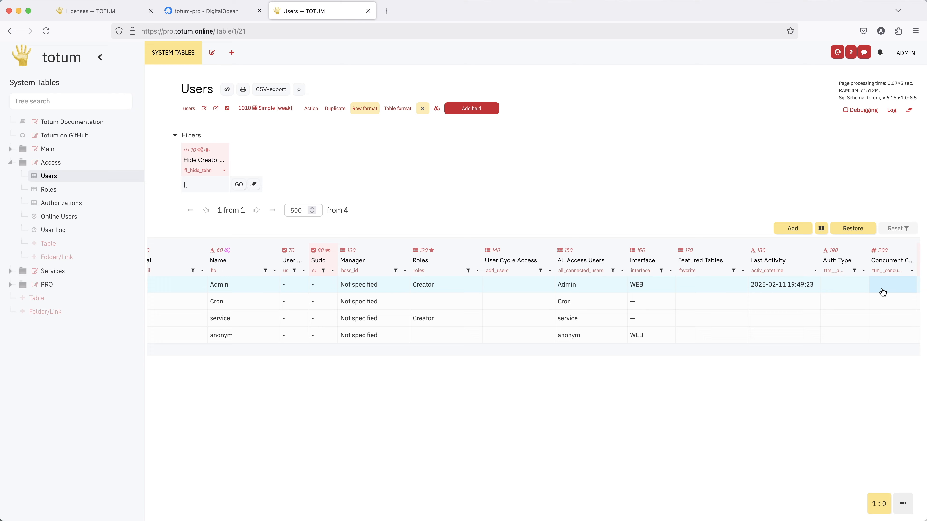
scroll(882, 292, left, 5)
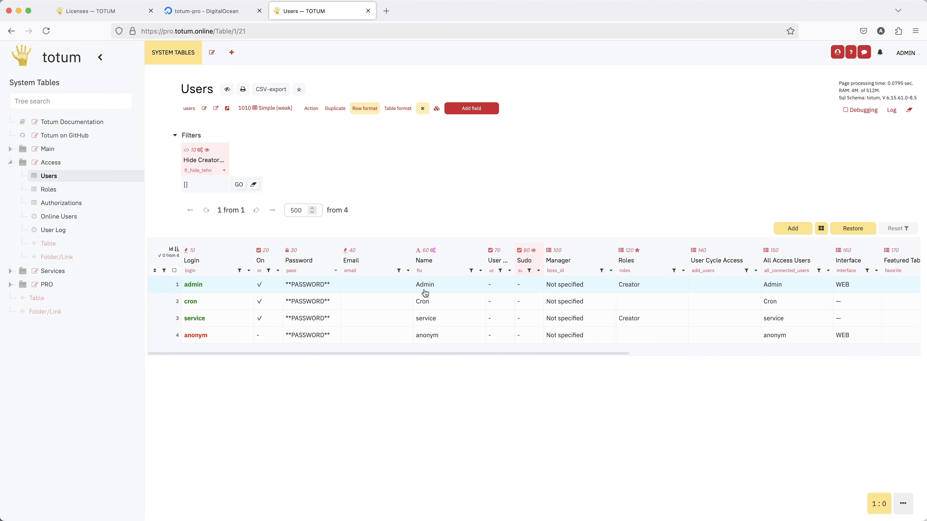
click(239, 286)
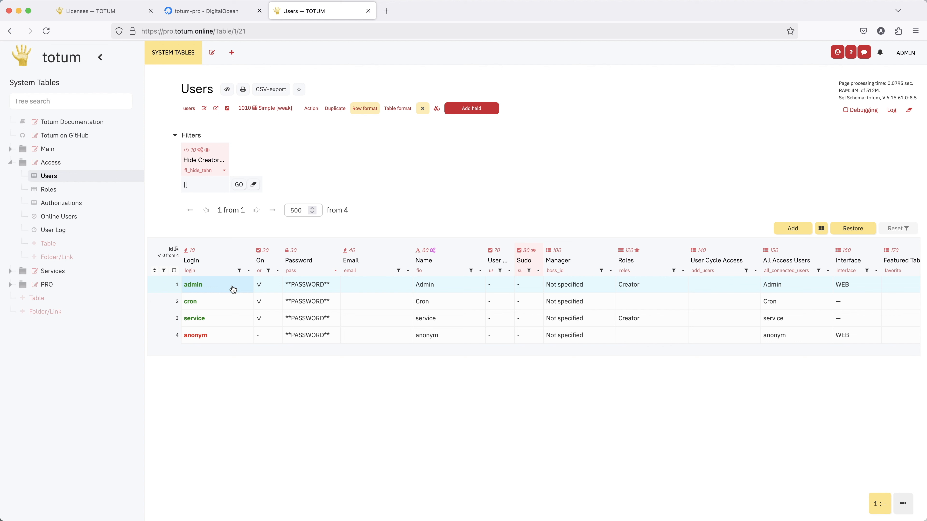
click(233, 289)
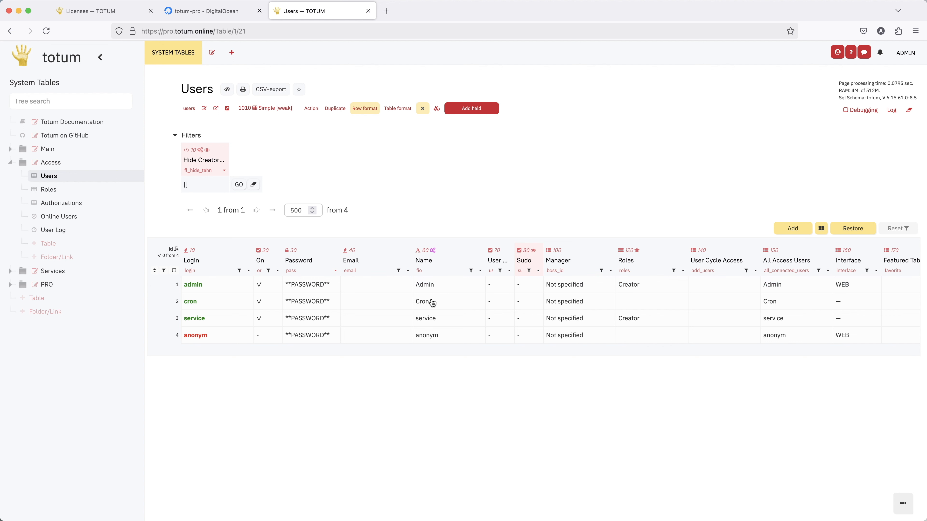
Start a new 5-user license with a 1-month period and add an empty host row
click(104, 15)
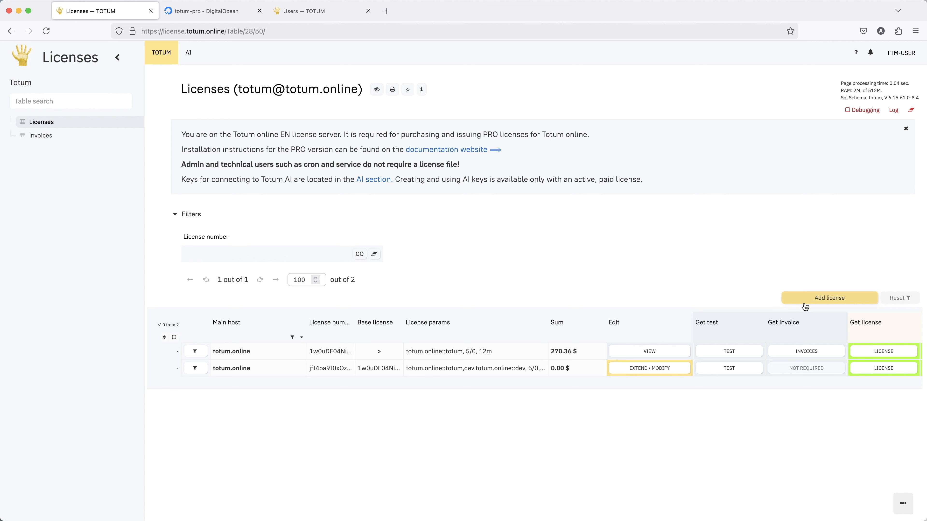
click(829, 298)
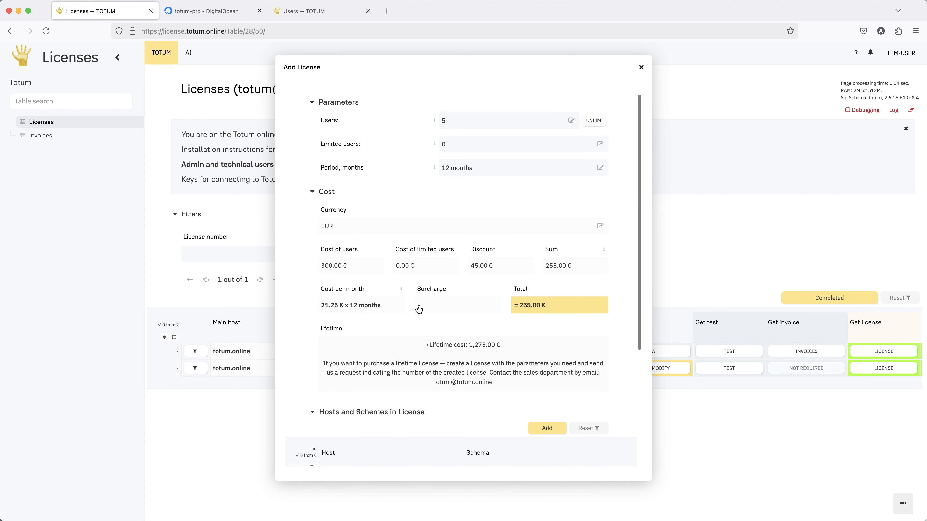
click(463, 171)
key(BackSpace)
key(Return)
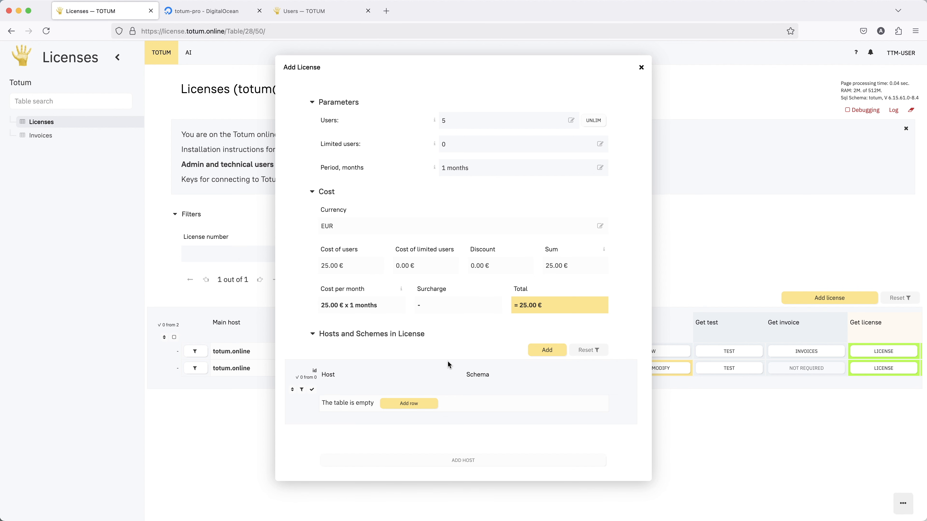
click(409, 404)
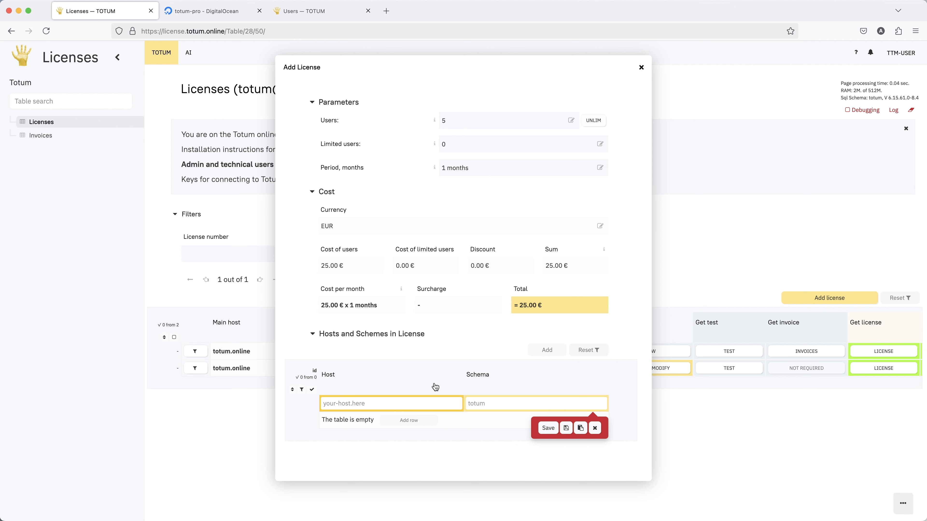
Enter host pro.totum.online with schema totum, save the row and create the license
text(pro.totum.online)
key(Tab)
click(545, 430)
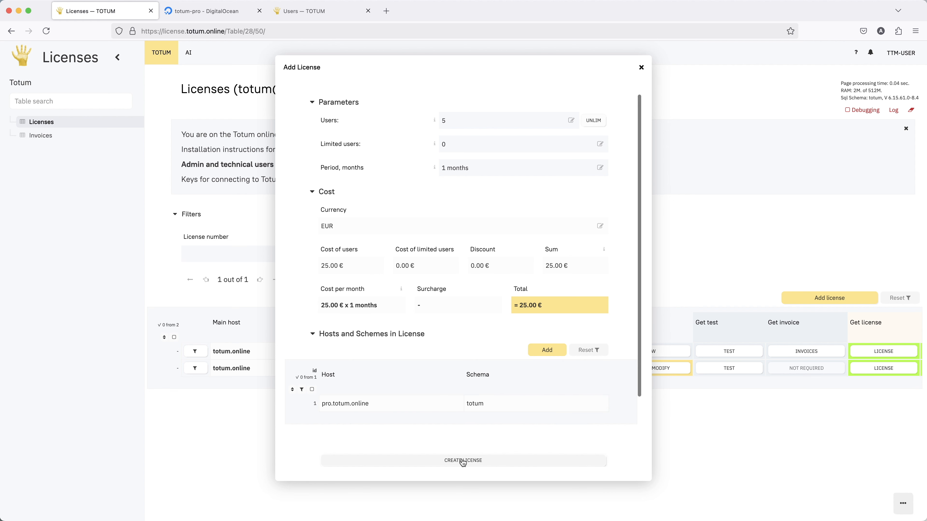
click(460, 459)
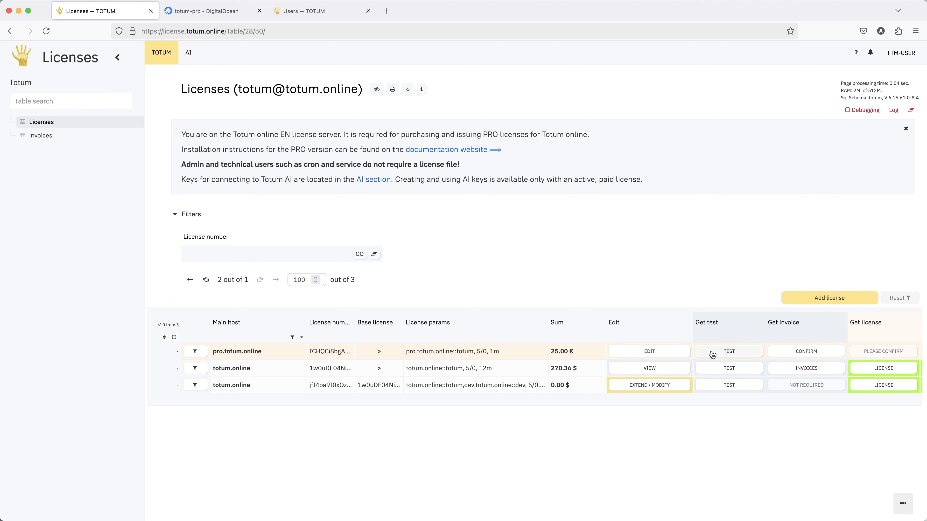
Copy the pro.totum.online test license text, then return to the droplet's DigitalOcean page
click(720, 351)
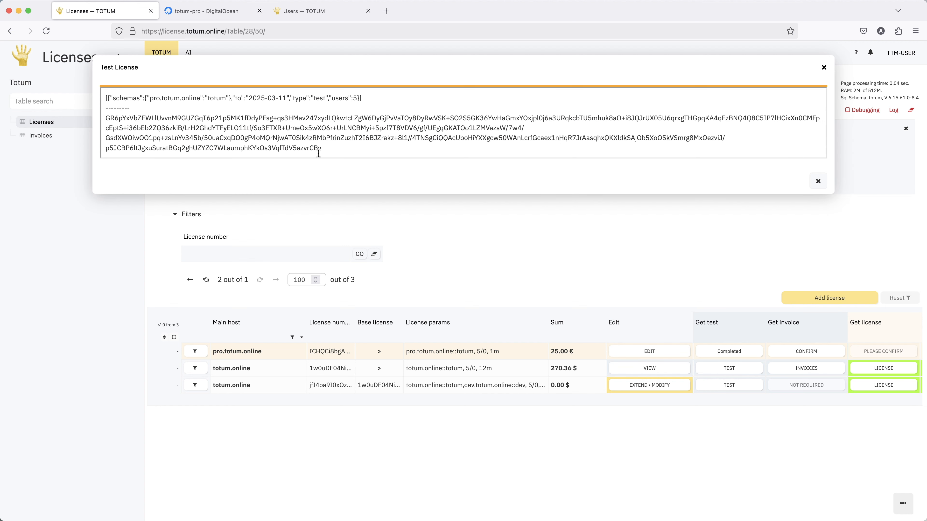
drag(349, 149, 91, 91)
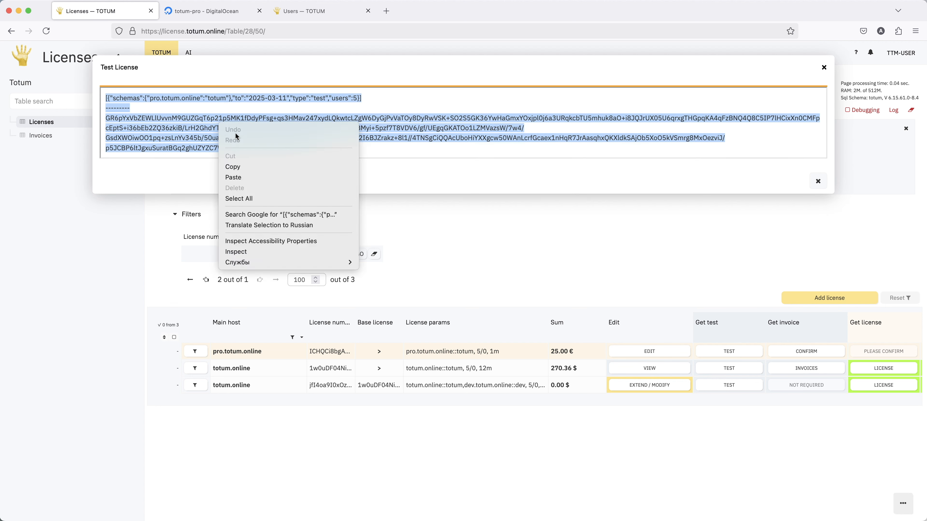
right_click(218, 123)
click(251, 168)
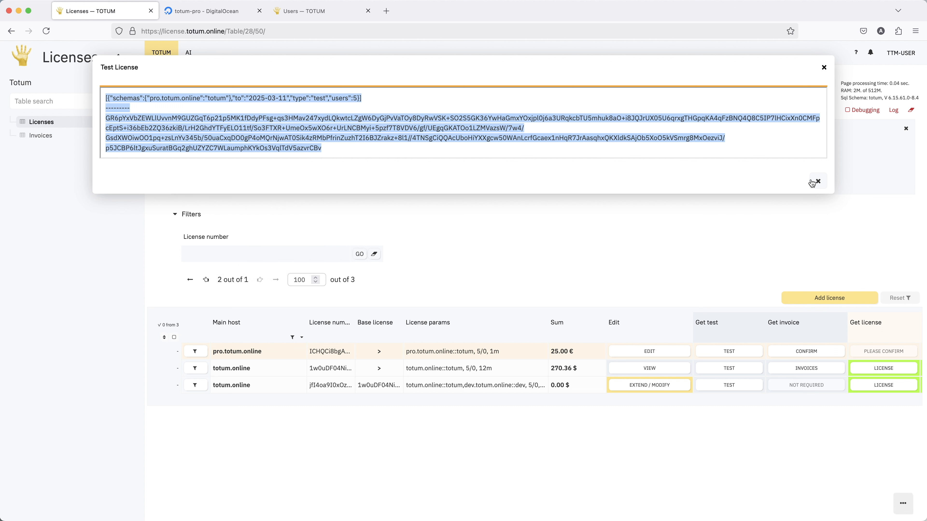
click(819, 181)
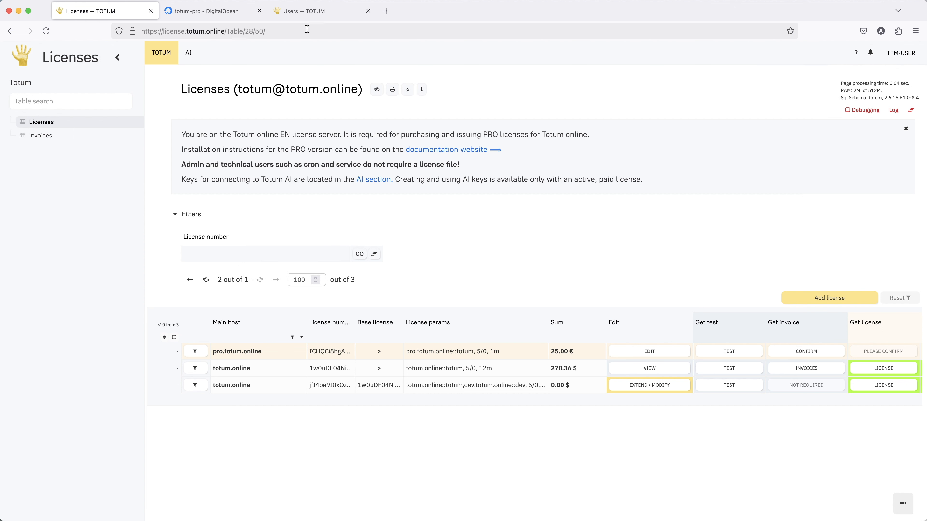
click(186, 13)
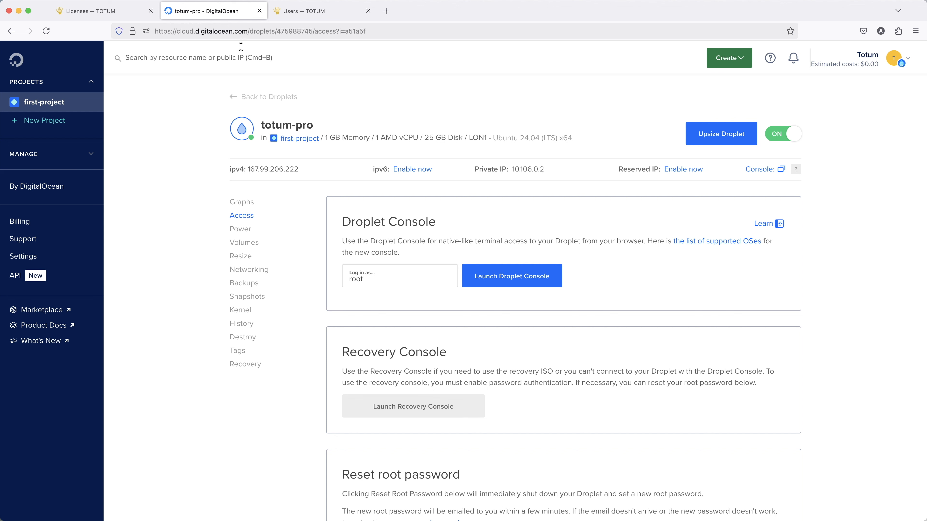
In the droplet web console, switch to the totum user and enter /home/totum/totum-mit/
click(754, 170)
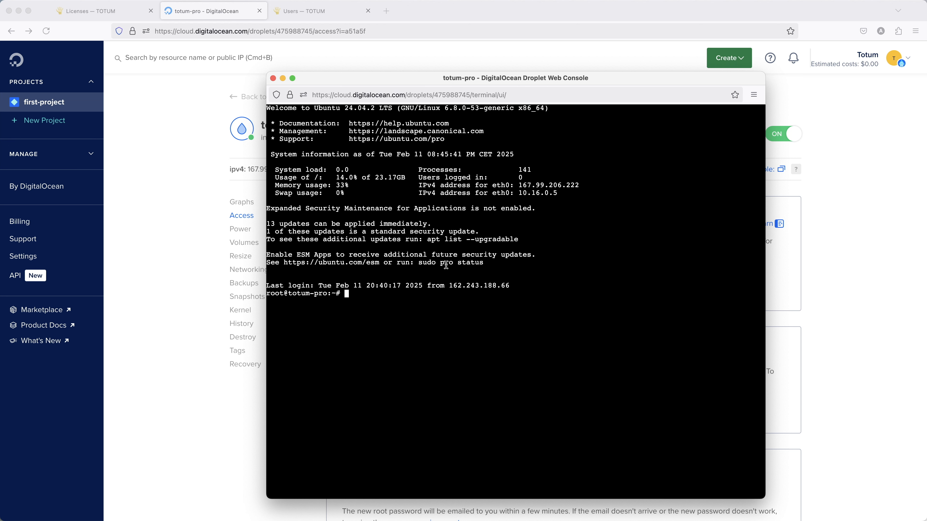
text(su totum)
key(Return)
text(cd )
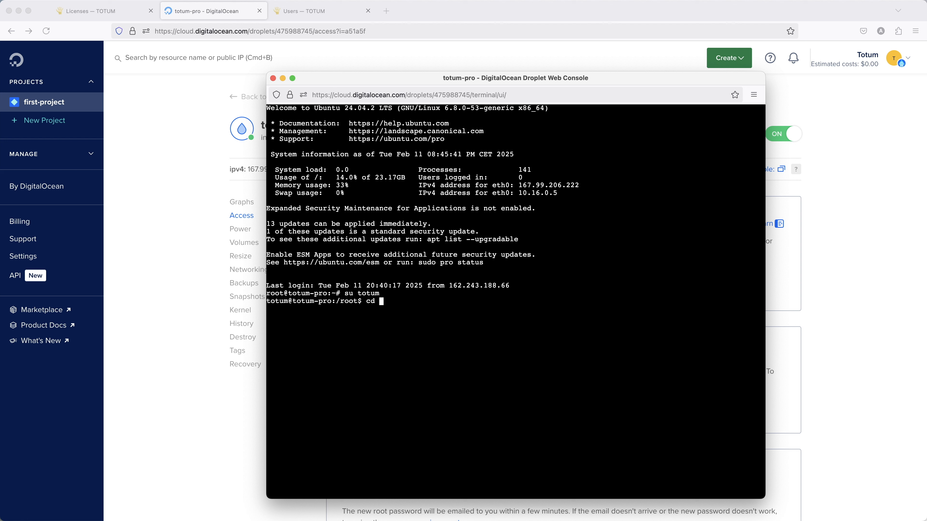
text(/home/totum/totum-mit/)
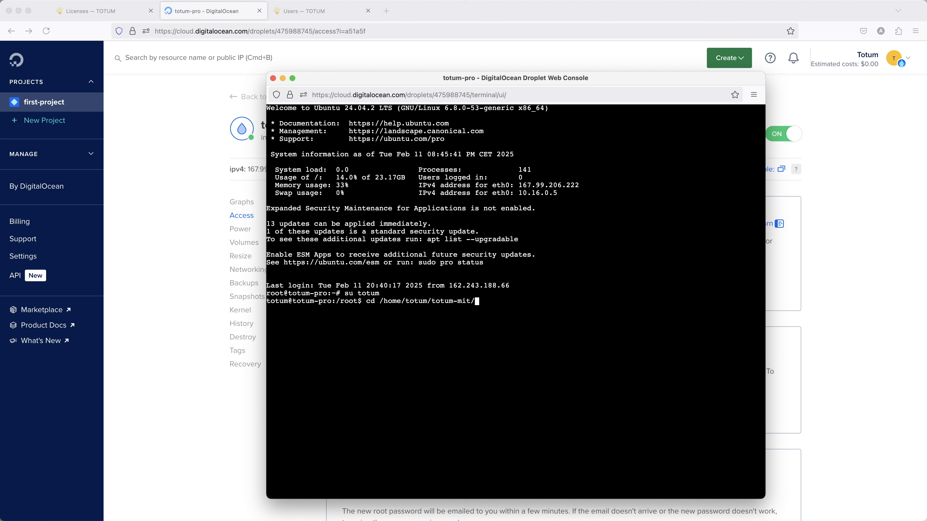
key(Return)
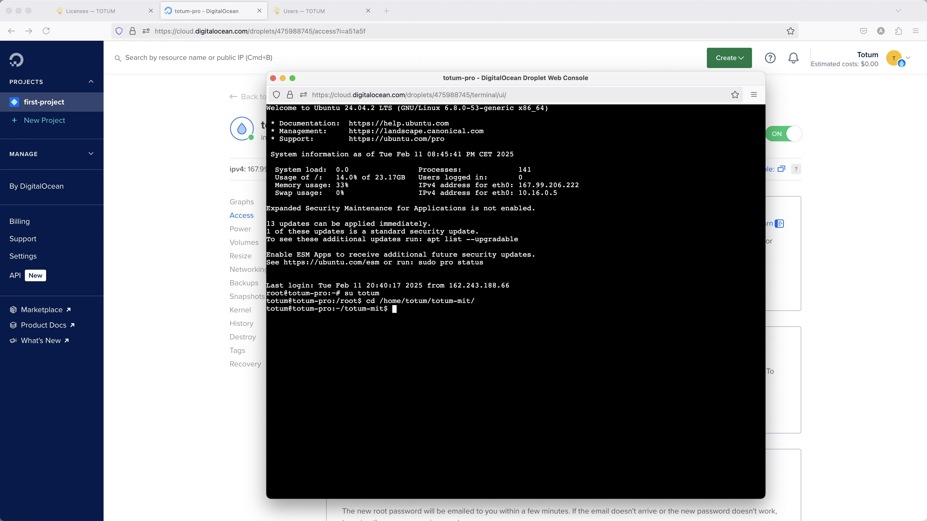
Paste the test license into PRO.license-test with nano and save the file
text(nano PRO.)
key(Tab)
key(Return)
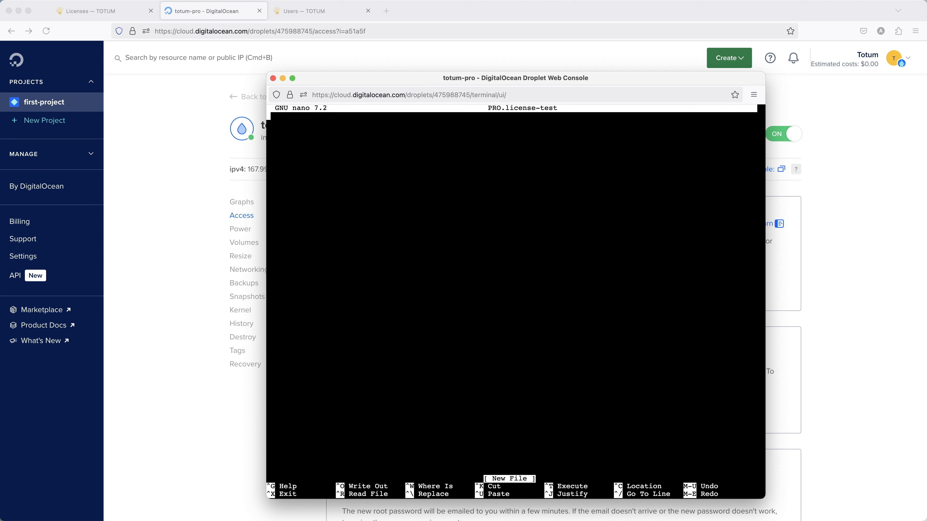
key(super+v)
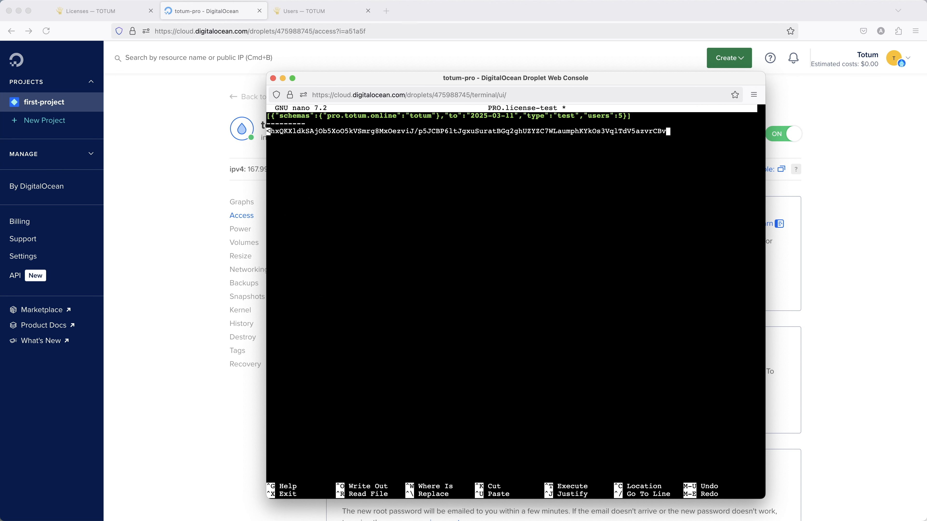
key(ctrl+x)
key(y)
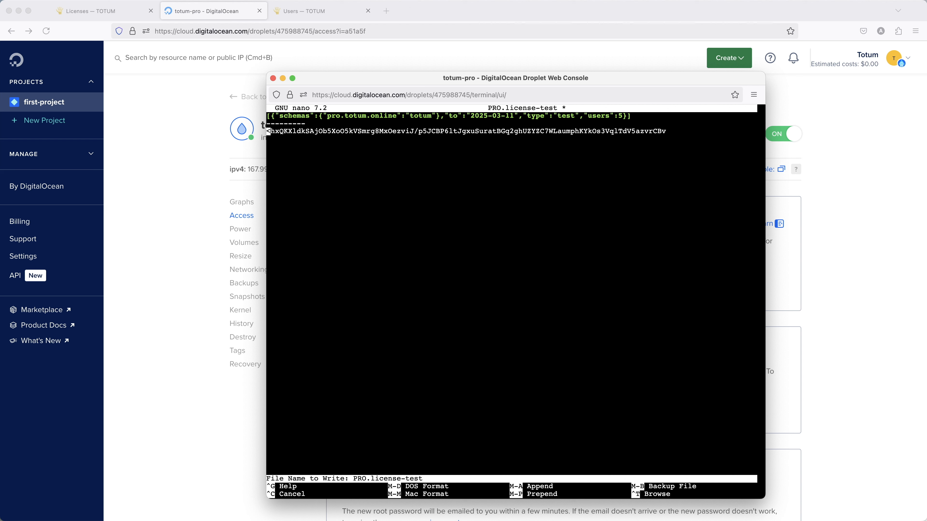
key(Return)
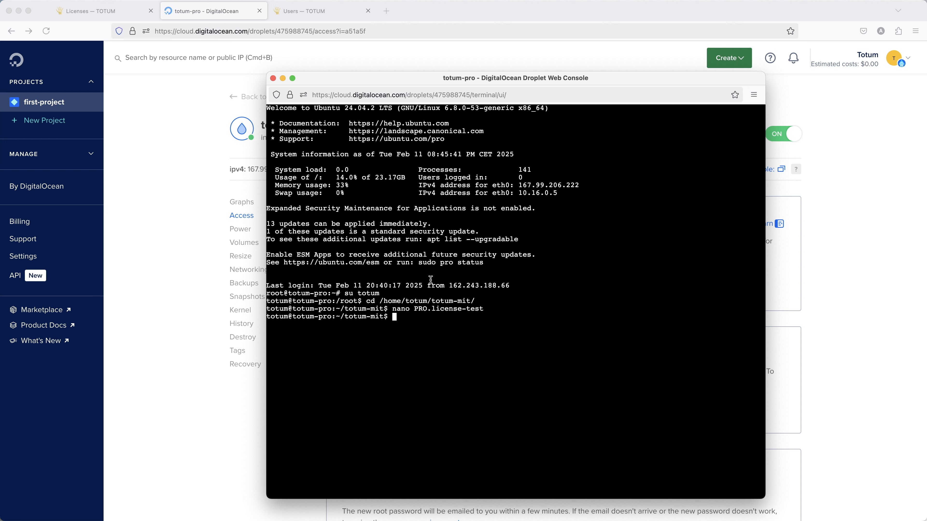
text(bin/gomodule-test)
key(Return)
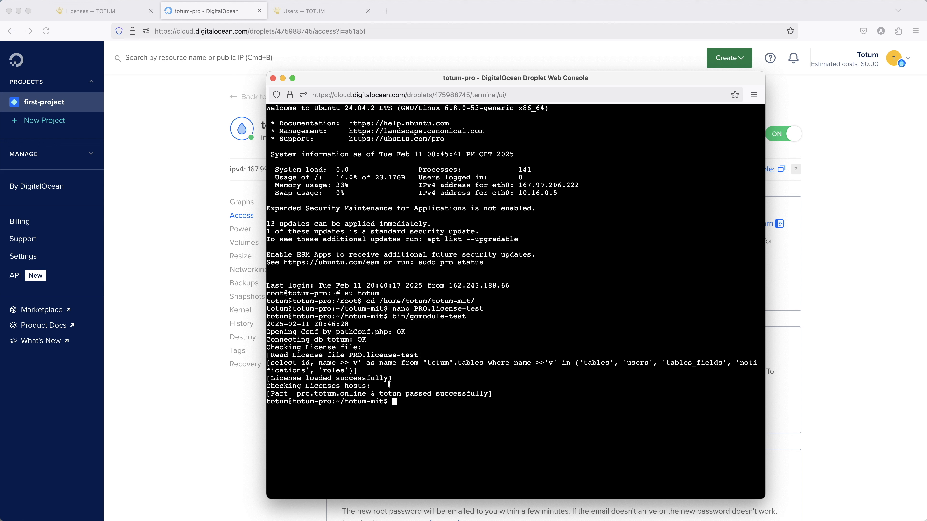
drag(280, 340, 405, 369)
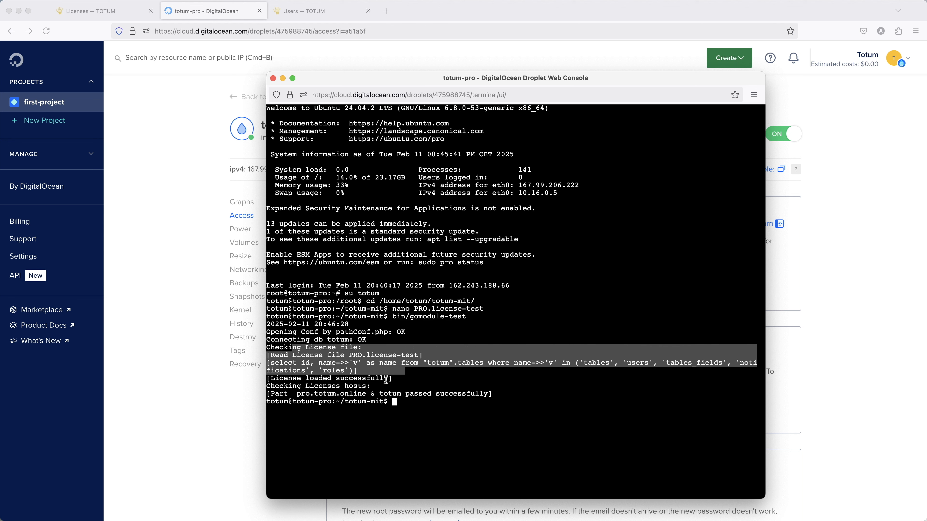
drag(401, 379, 438, 397)
click(449, 396)
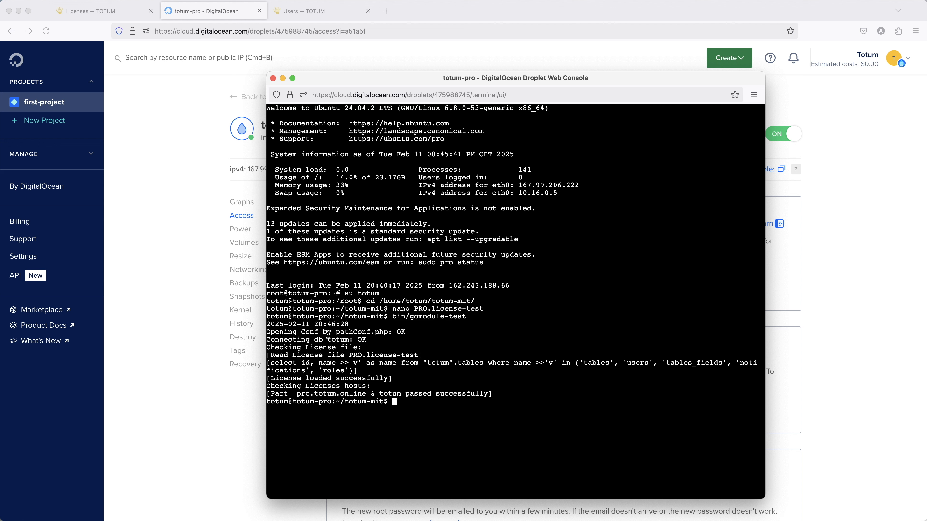
drag(291, 331, 385, 339)
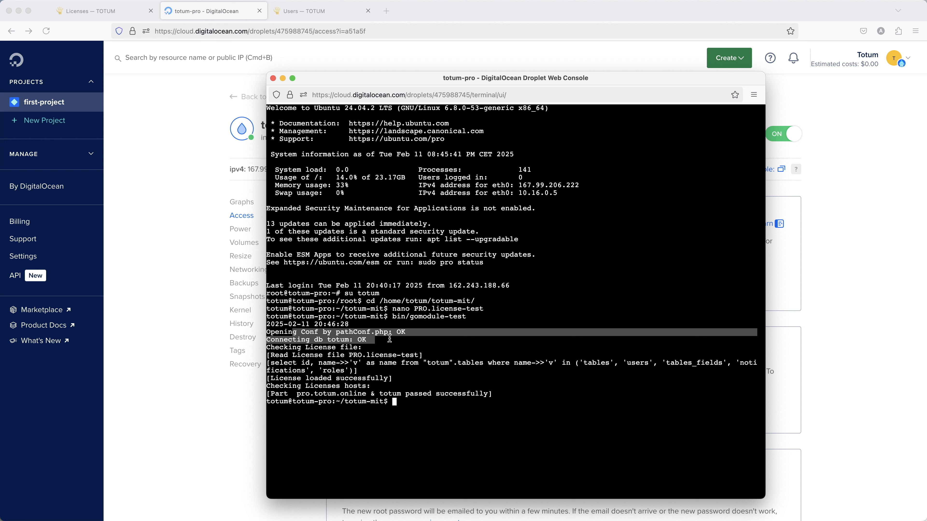
click(390, 339)
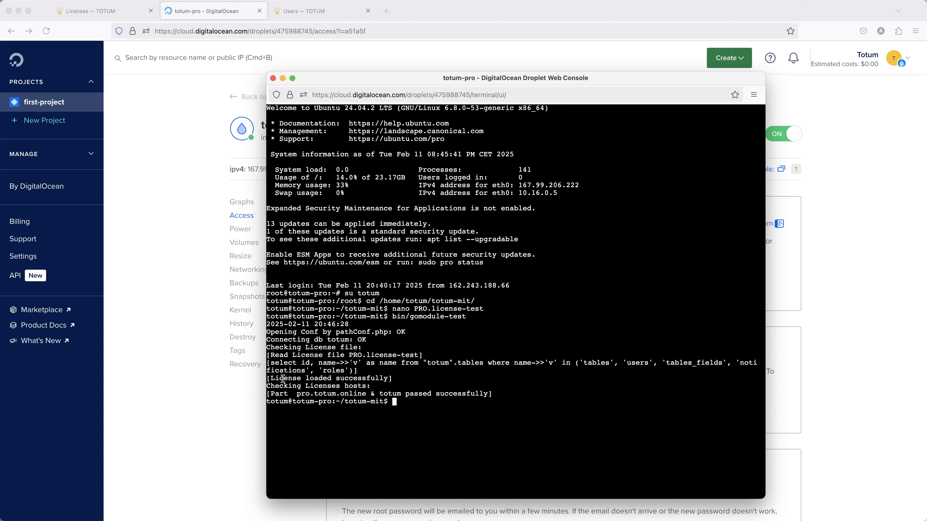
drag(280, 380, 375, 381)
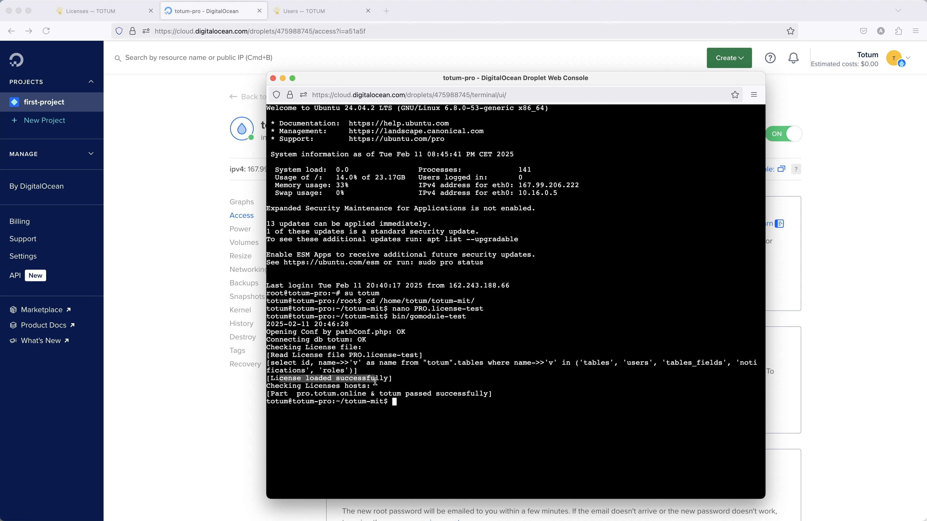
key(Up)
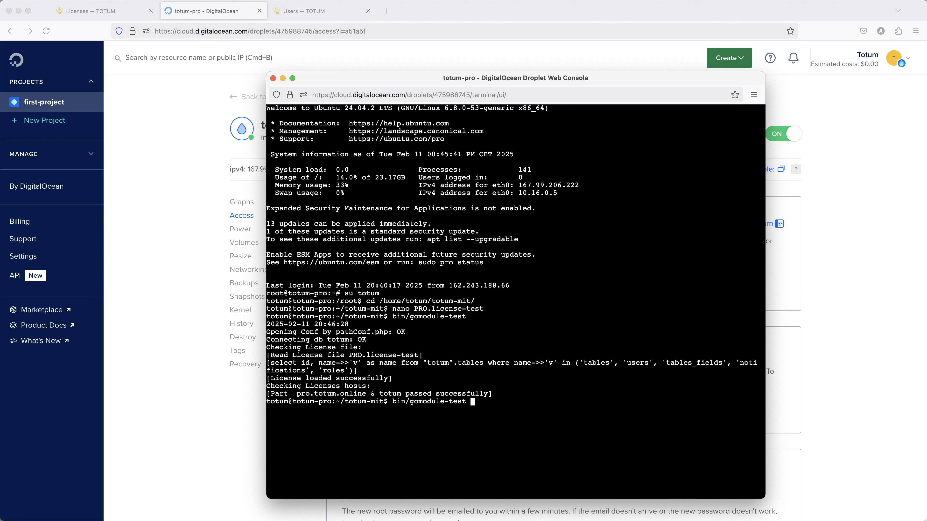
key(Up)
key(Return)
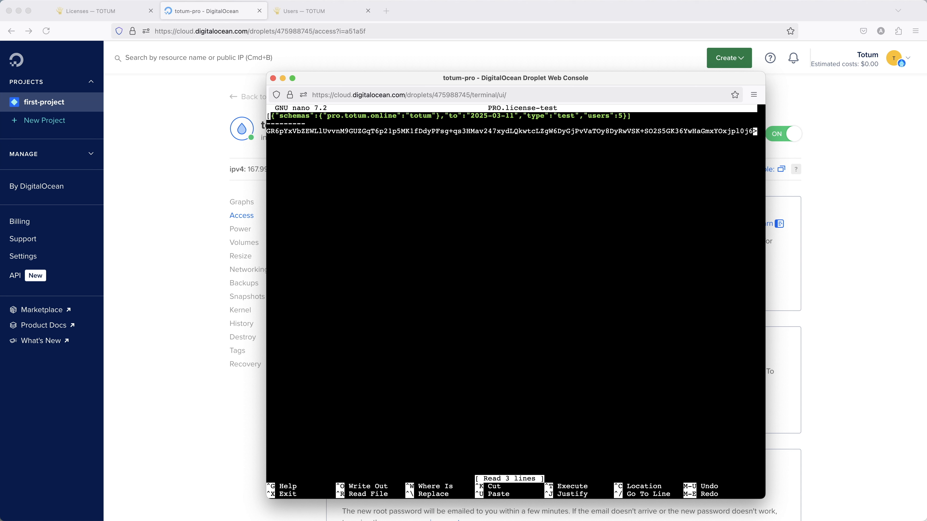
key(ctrl+x)
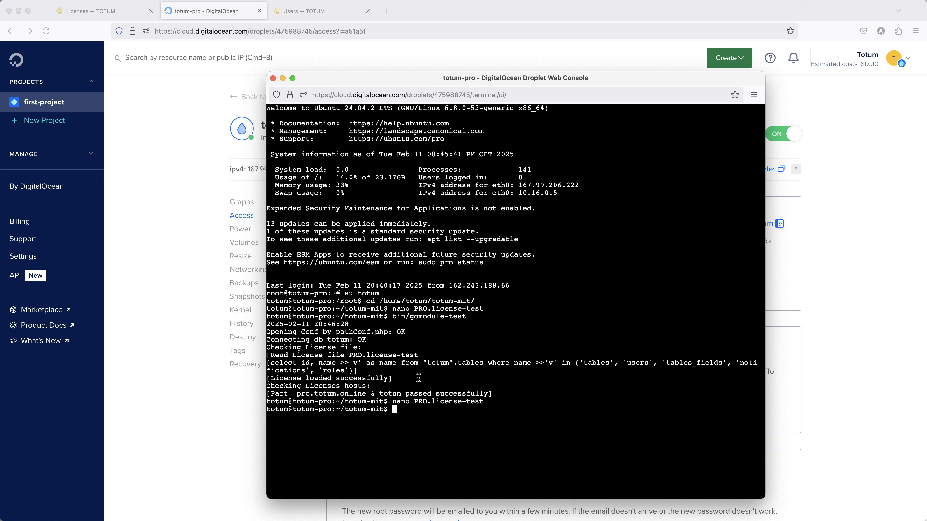
key(Up)
key(Return)
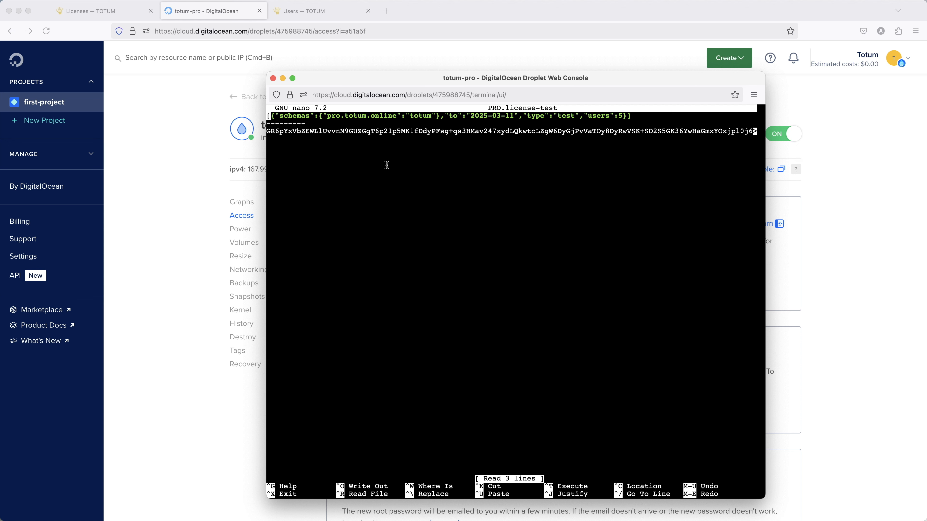
key(ctrl+x)
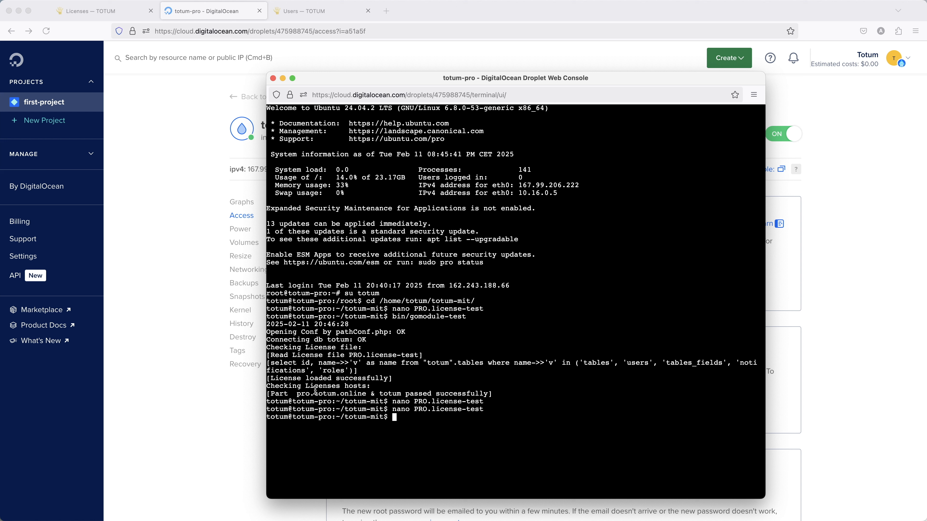
drag(314, 394, 488, 394)
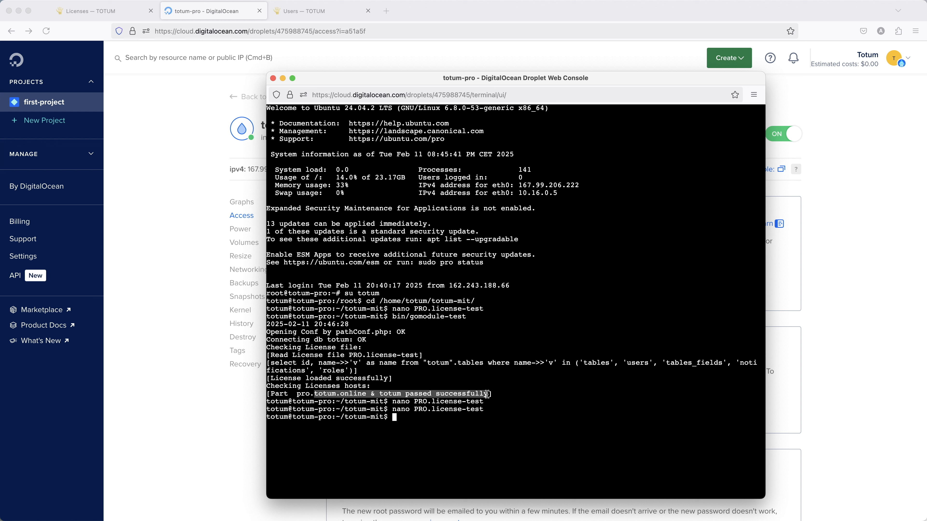
click(609, 345)
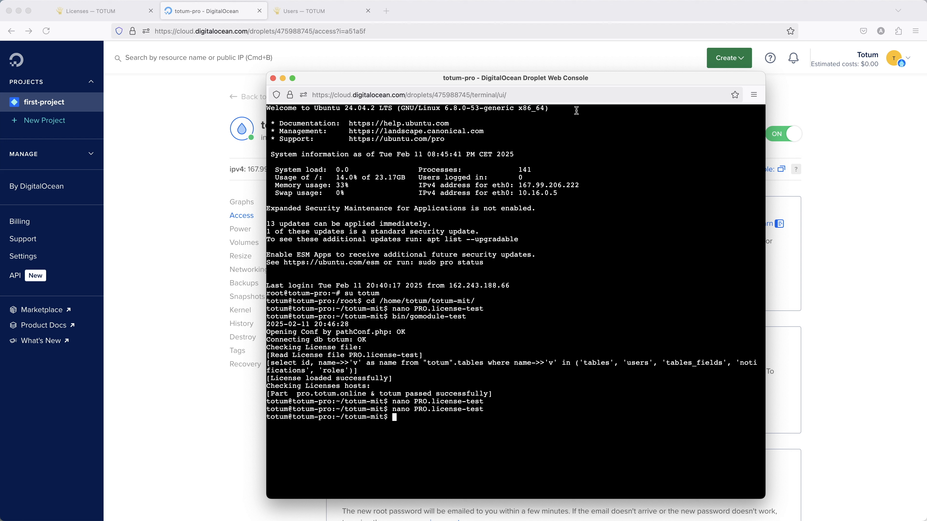
drag(602, 84, 588, 73)
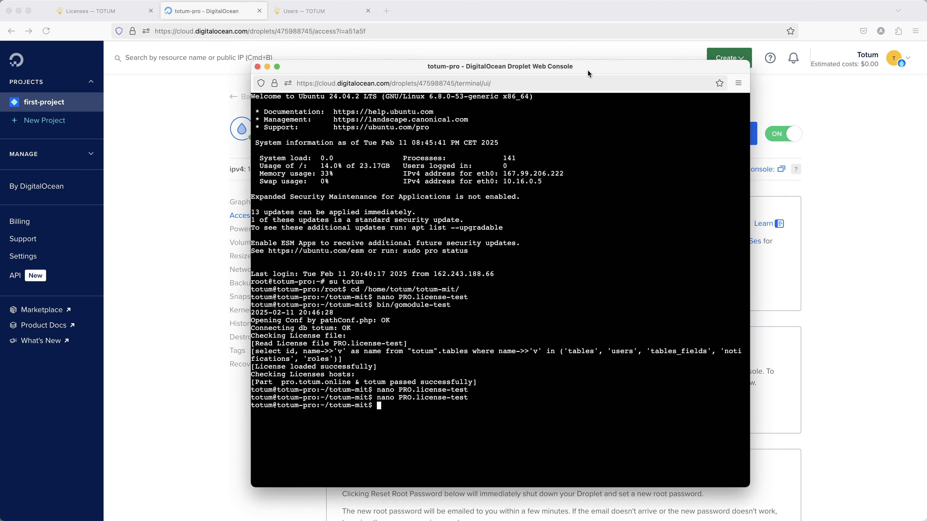
drag(493, 383, 332, 384)
click(332, 384)
text(curl -L)
key(super+v)
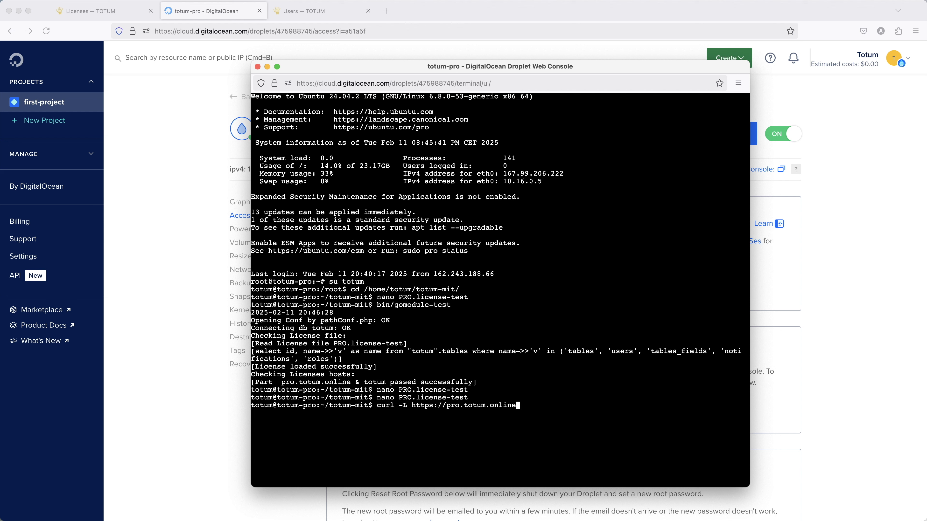
key(Return)
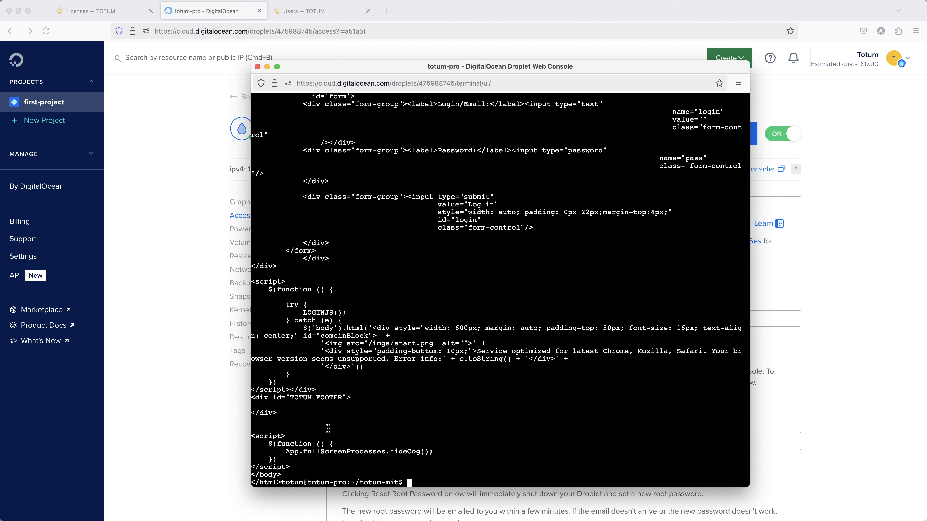
drag(328, 429, 271, 367)
click(366, 358)
key(ctrl+l)
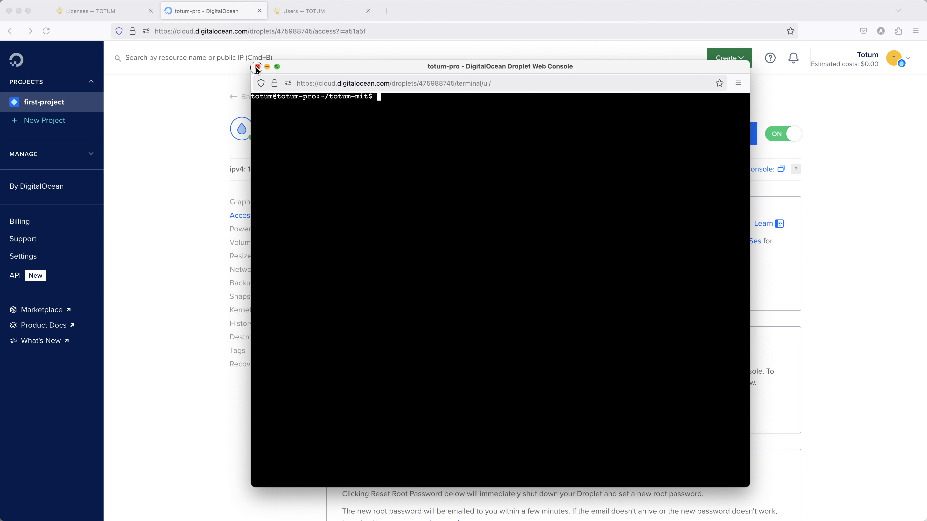
Back in Totum's Licenses page, confirm the pro.totum.online license with code 994 to generate its invoice
click(258, 67)
click(300, 11)
click(124, 15)
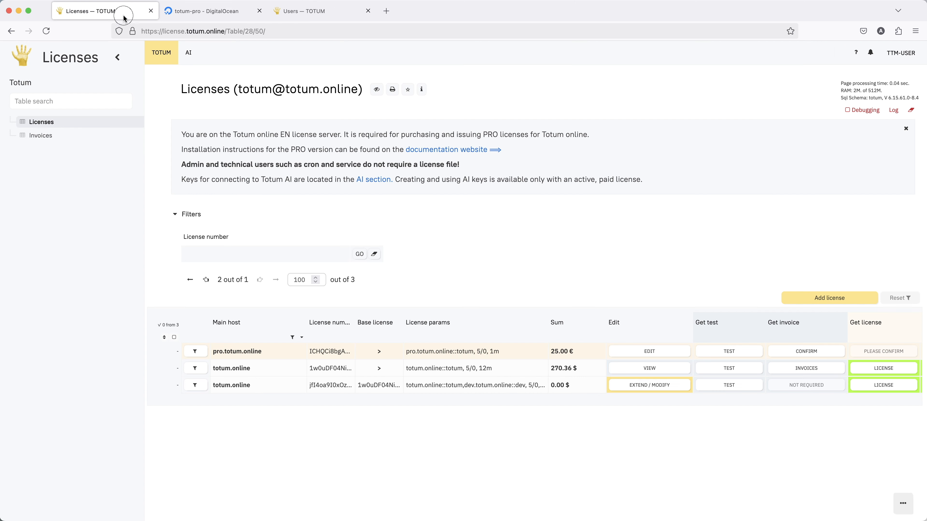
scroll(532, 359, right, 5)
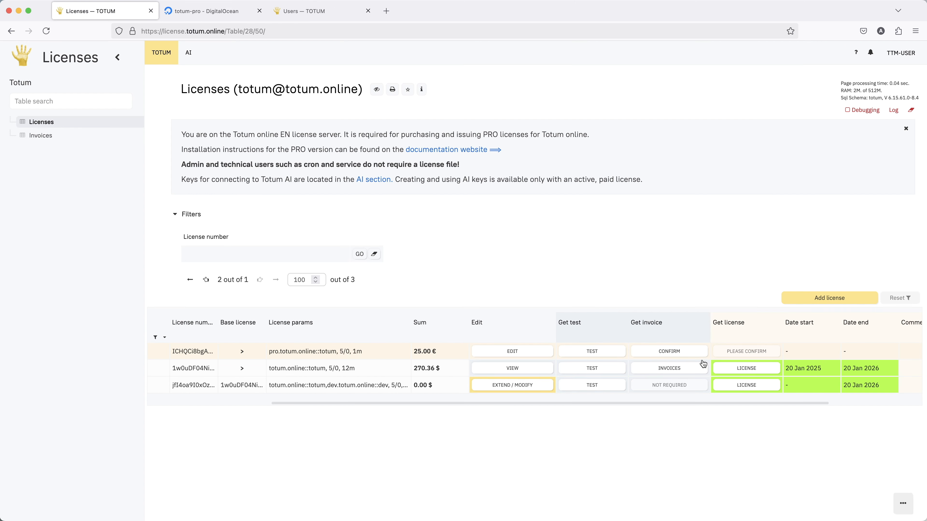
click(696, 352)
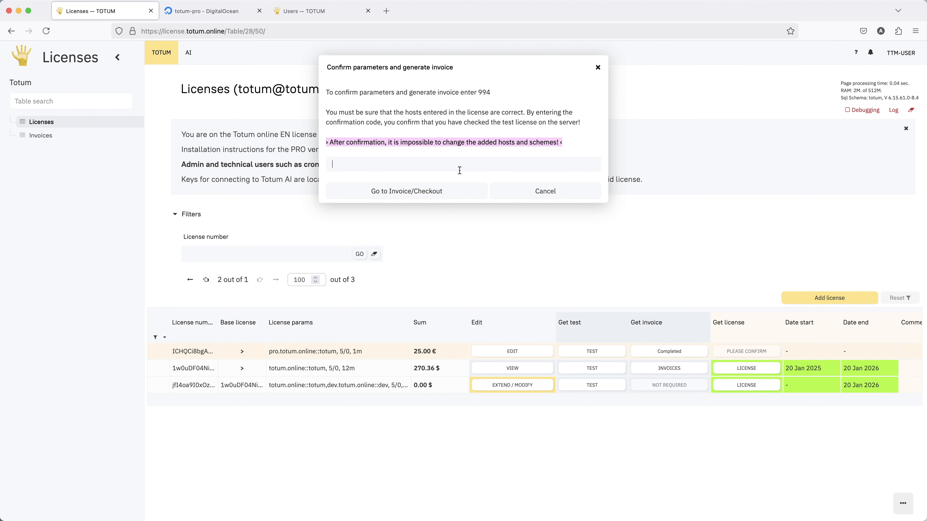
text(994)
click(427, 191)
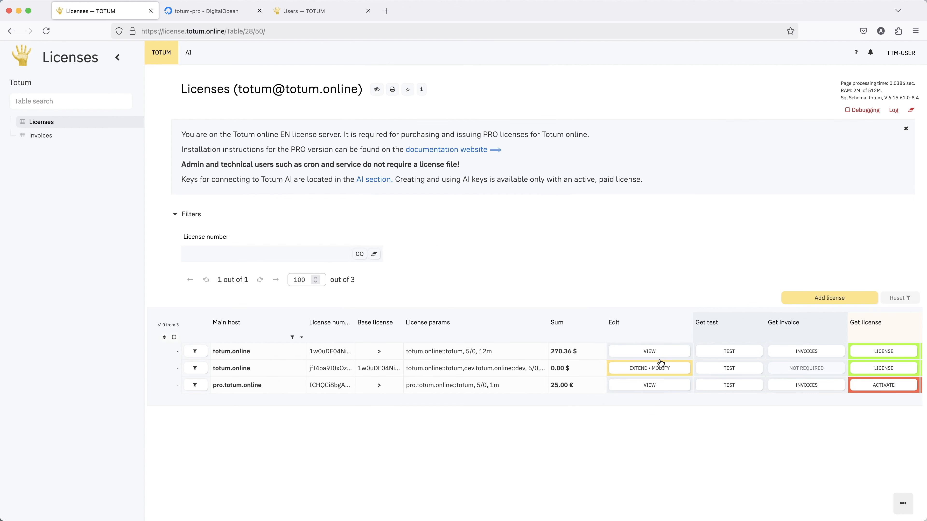
scroll(659, 363, right, 5)
scroll(660, 362, right, 1)
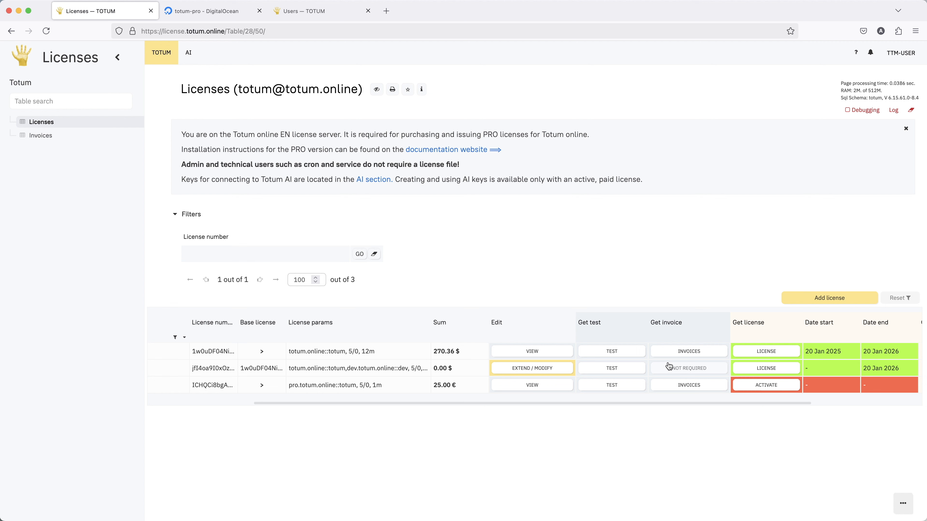
scroll(692, 382, right, 3)
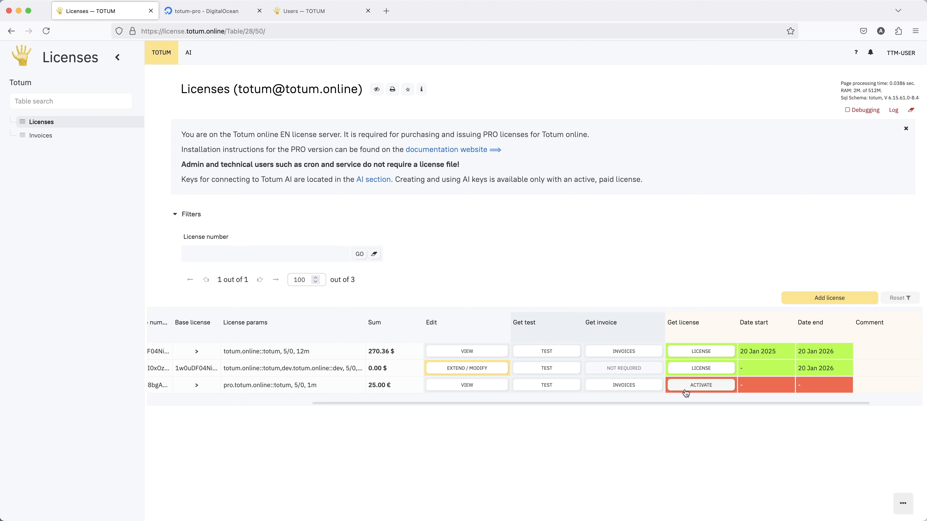
click(694, 390)
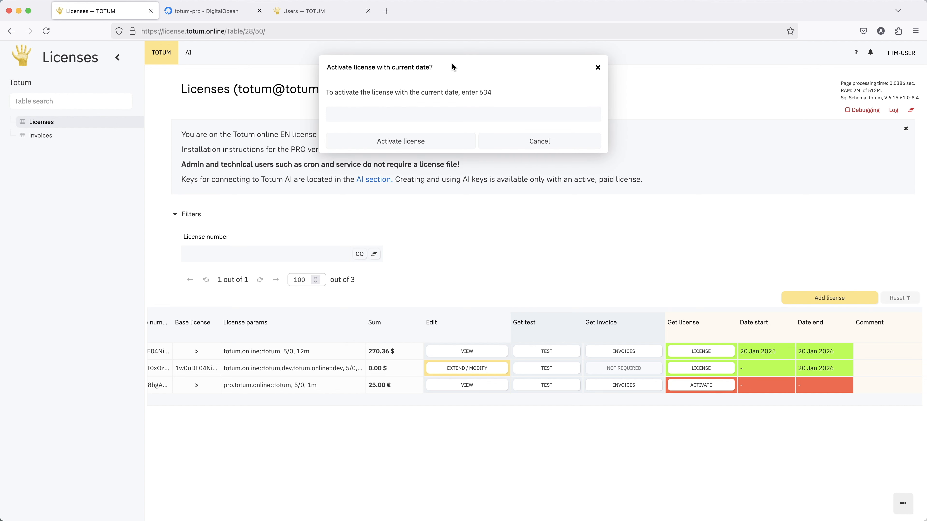
text(634)
key(Return)
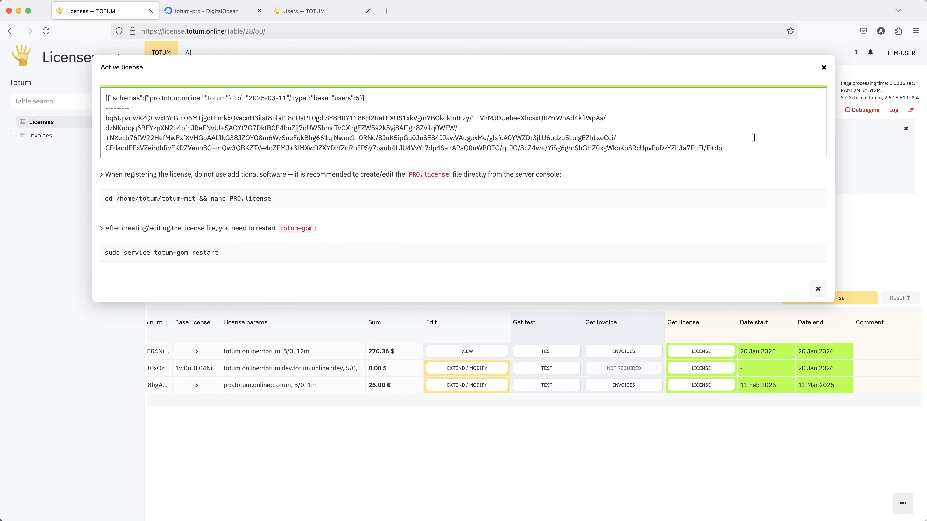
drag(743, 149, 98, 95)
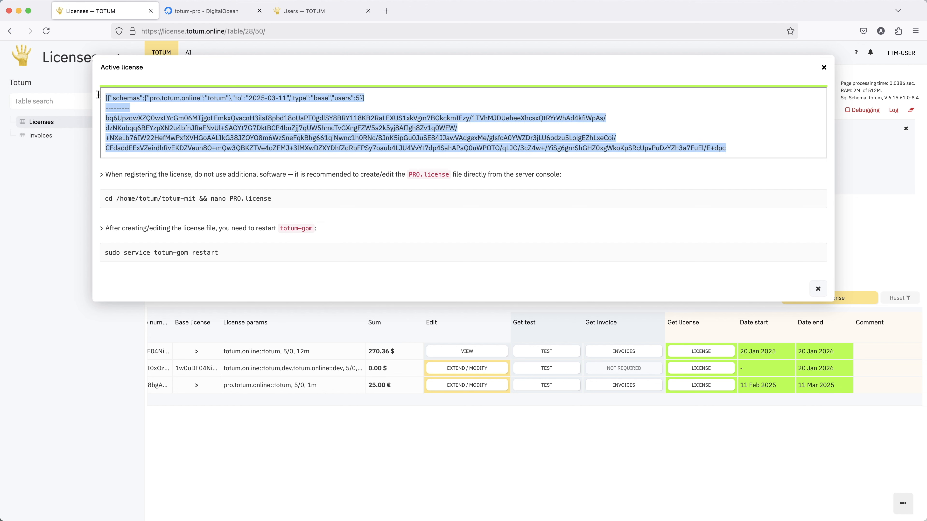
right_click(259, 134)
click(281, 178)
Open a new droplet web console, become the totum user and enter the totum-mit folder
click(207, 9)
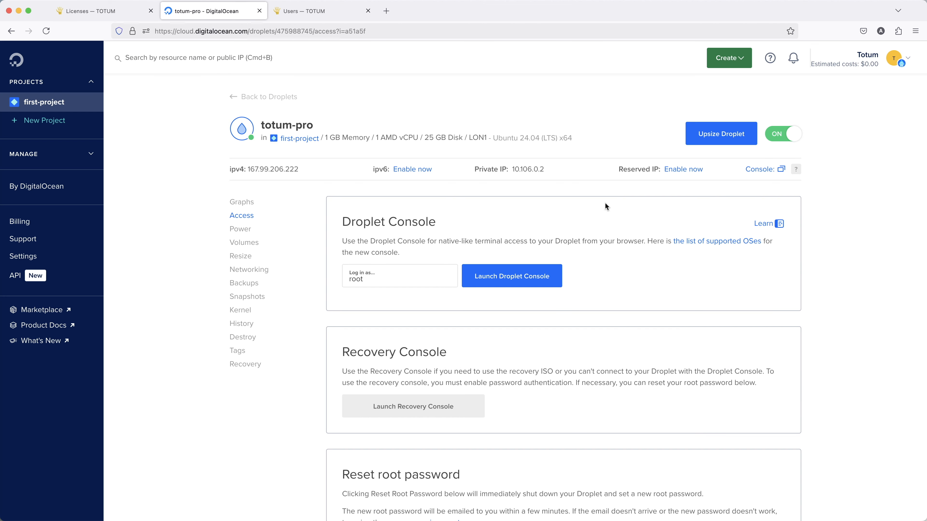
click(780, 169)
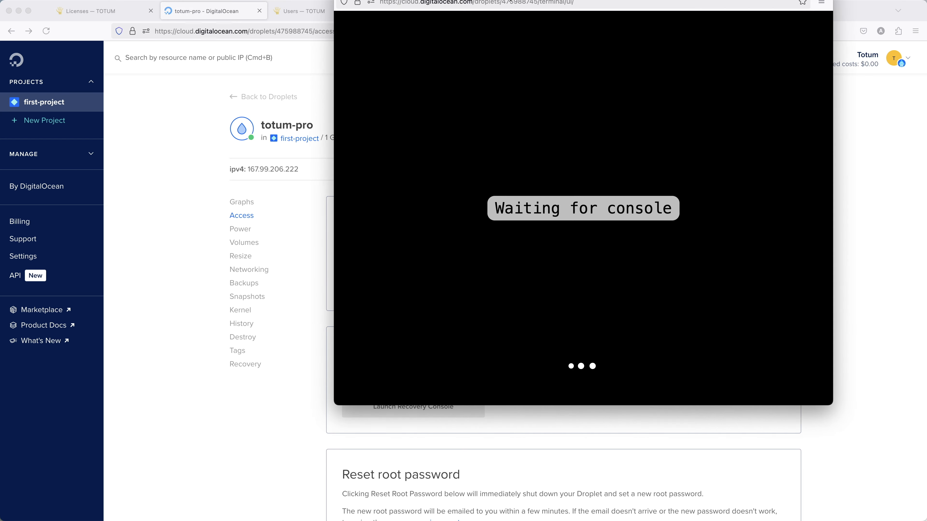
drag(511, 2, 452, 82)
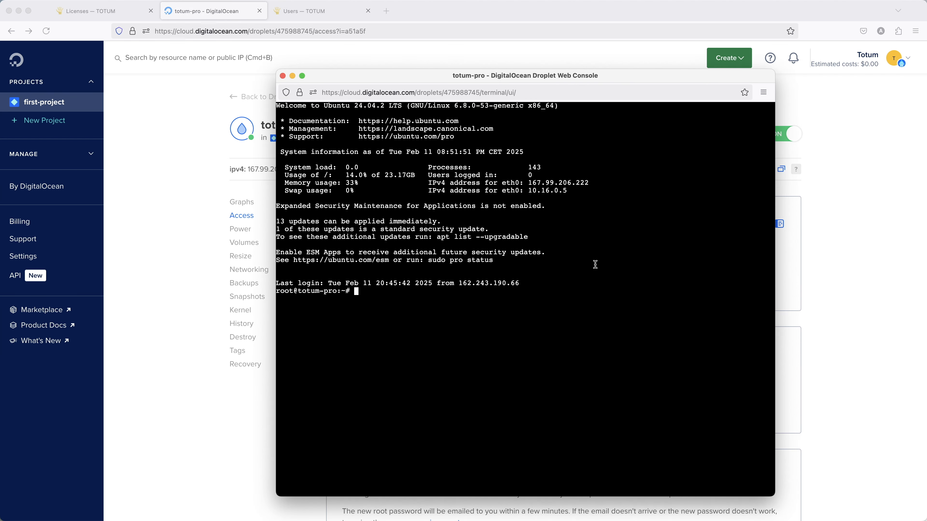
text(su totum)
key(Return)
text(cd /home/totum/t)
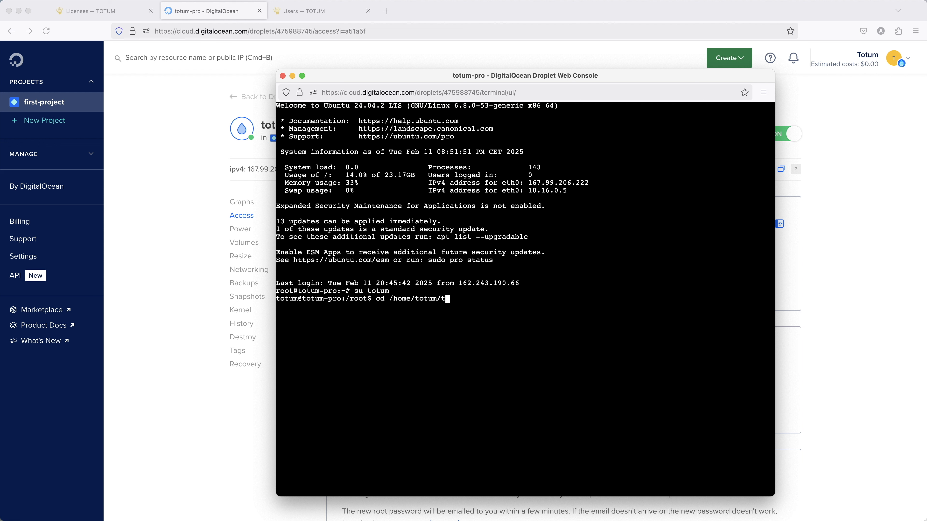
key(Tab)
key(Return)
Paste the activated license into a new PRO.license file with nano and save it
text(nano )
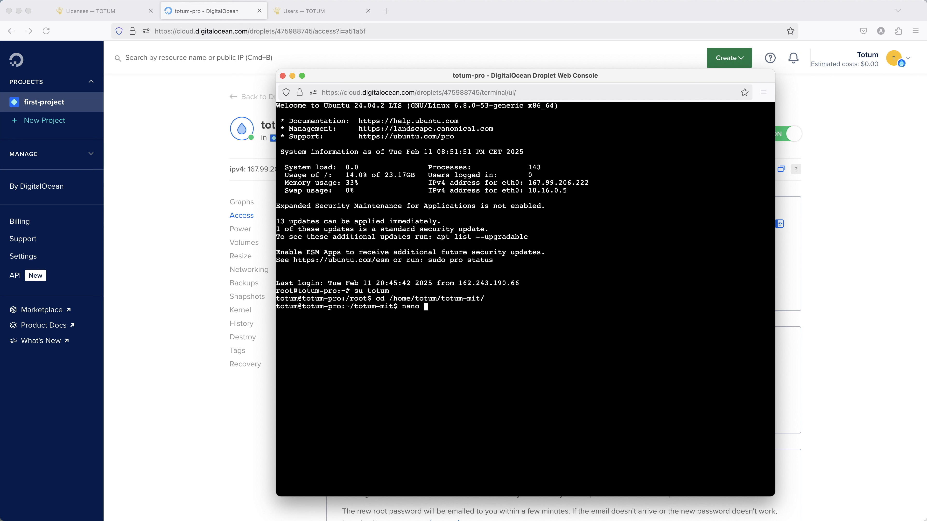
text(PRO.license)
key(Return)
key(super+v)
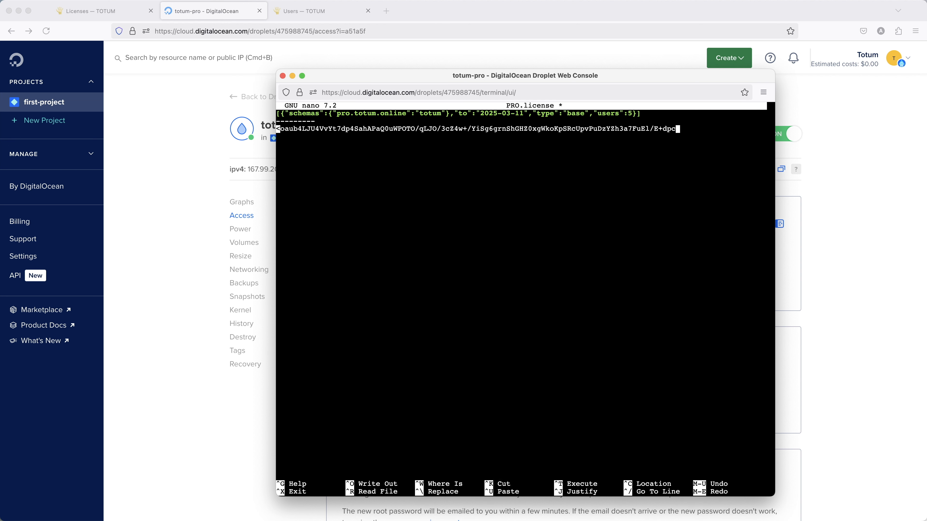
key(ctrl+x)
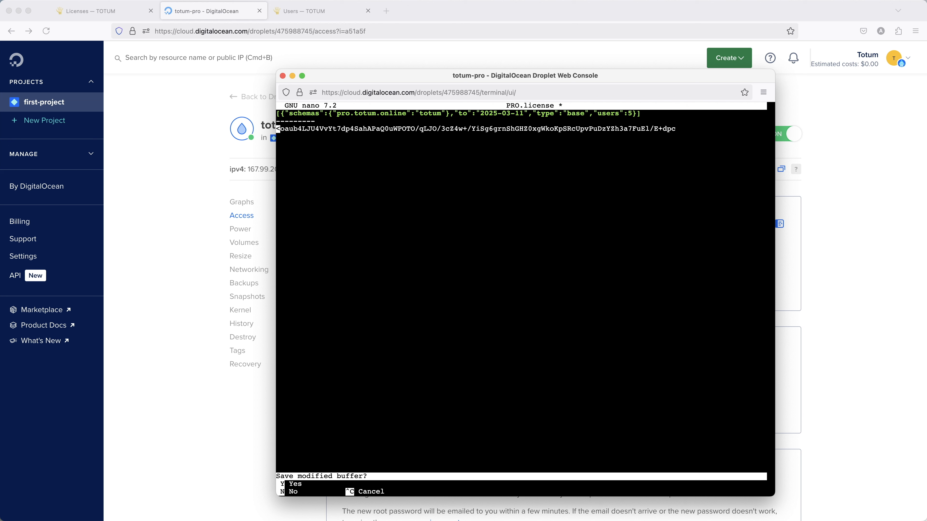
key(y)
key(Return)
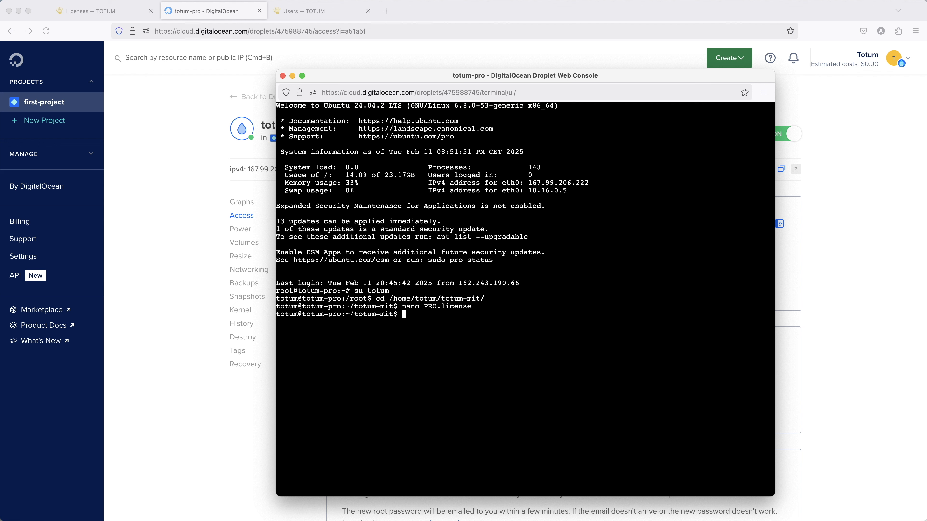
Run sudo service totum-gom restart, then sudo service totum-gom status to confirm it is active (running)
text(sudo)
text(service totum-gom restart)
key(Return)
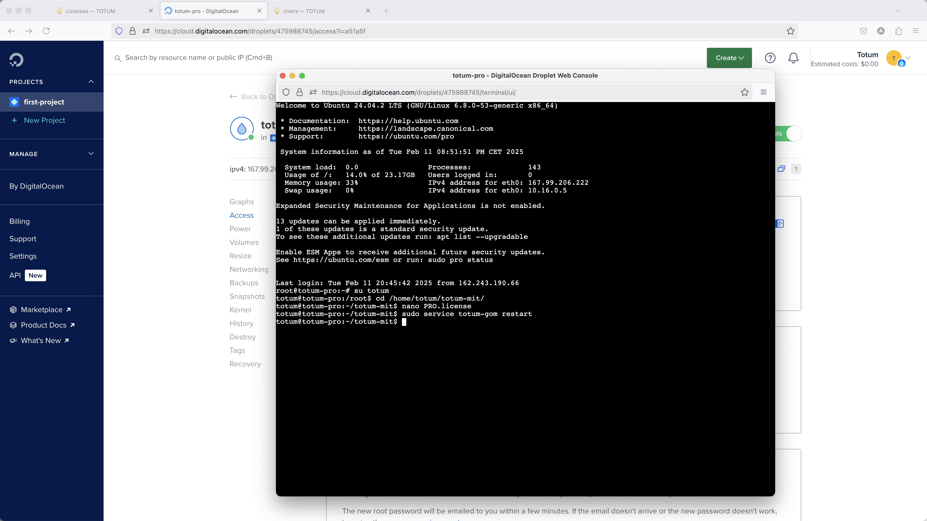
key(Up)
key(BackSpace)
key(BackSpace)
key(BackSpace)
key(BackSpace)
key(BackSpace)
key(BackSpace)
key(BackSpace)
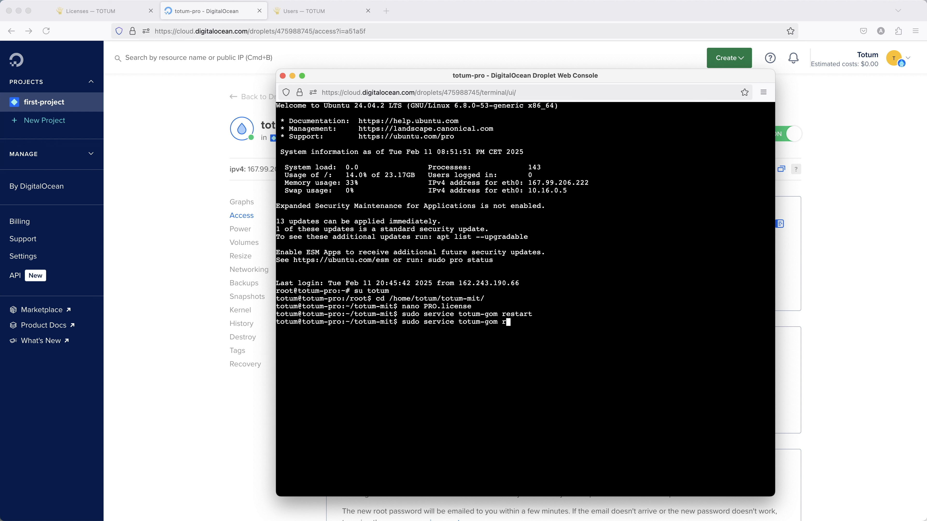
text(status)
key(Return)
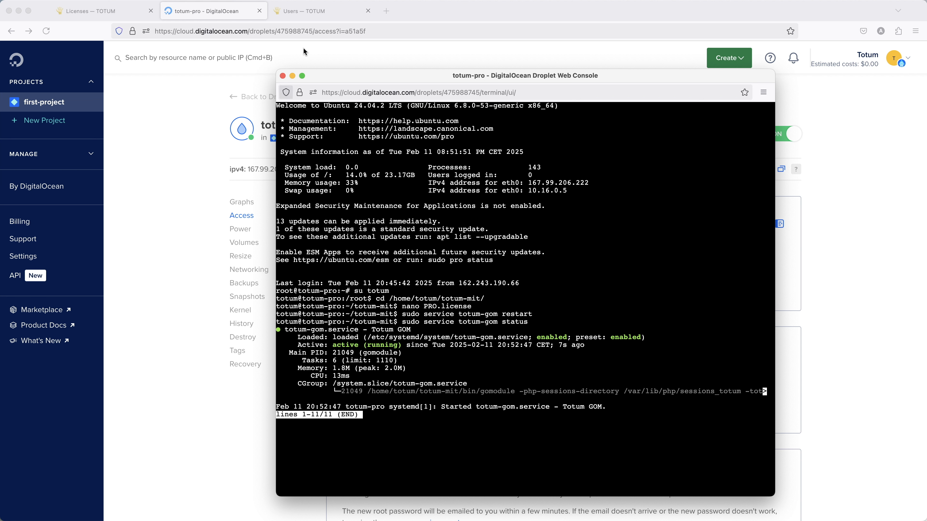
click(313, 12)
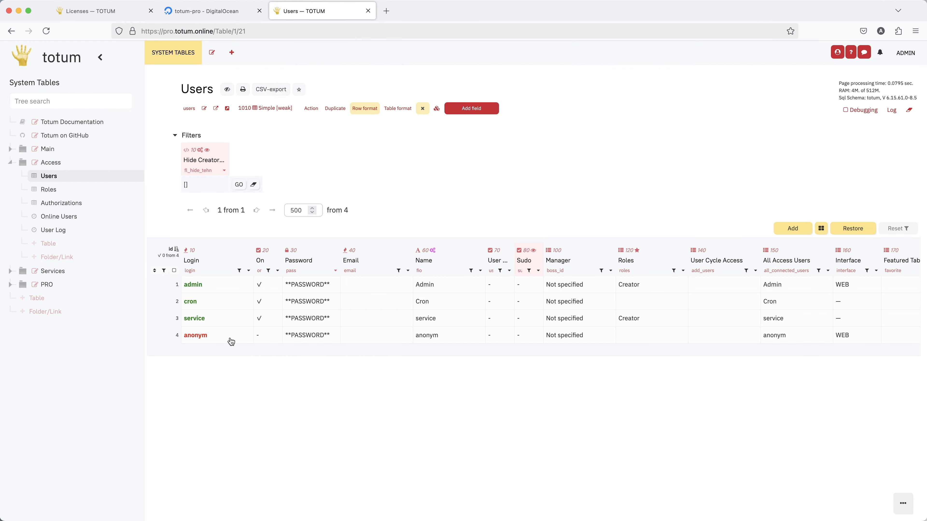
Reload the Users table, turn the anonym user on and set its concurrent licenses to 10
click(44, 31)
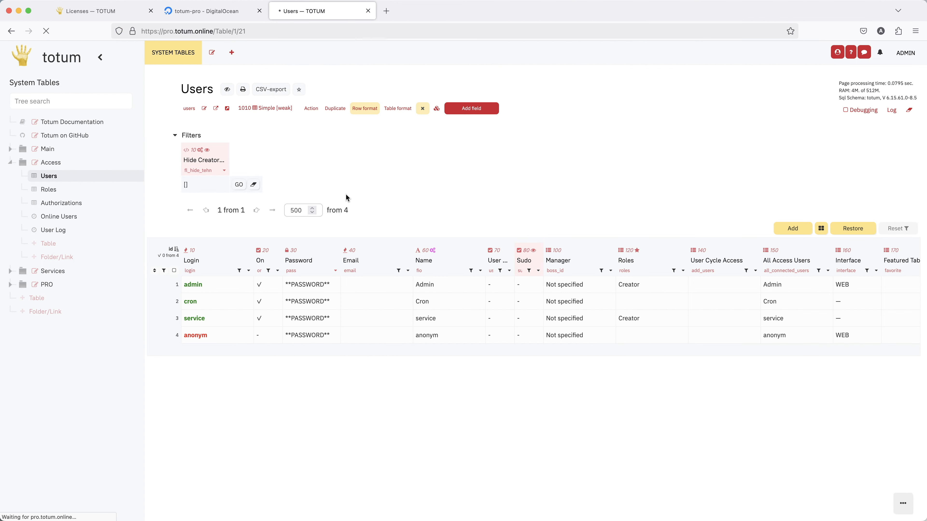
double_click(267, 337)
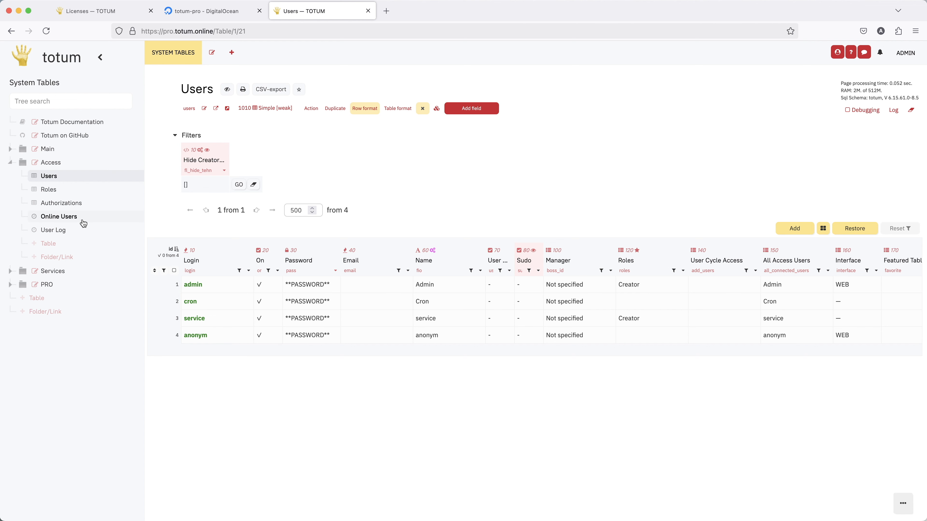
click(69, 192)
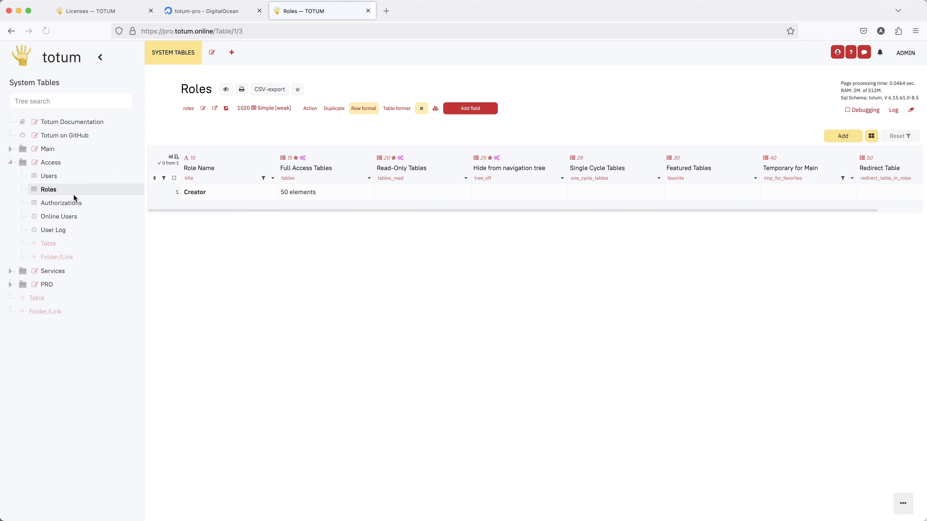
click(74, 176)
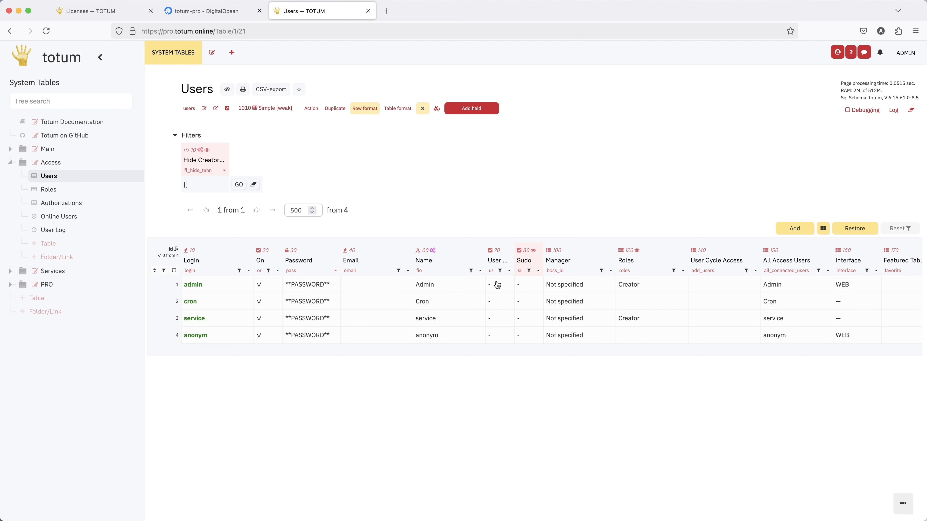
scroll(600, 335, right, 3)
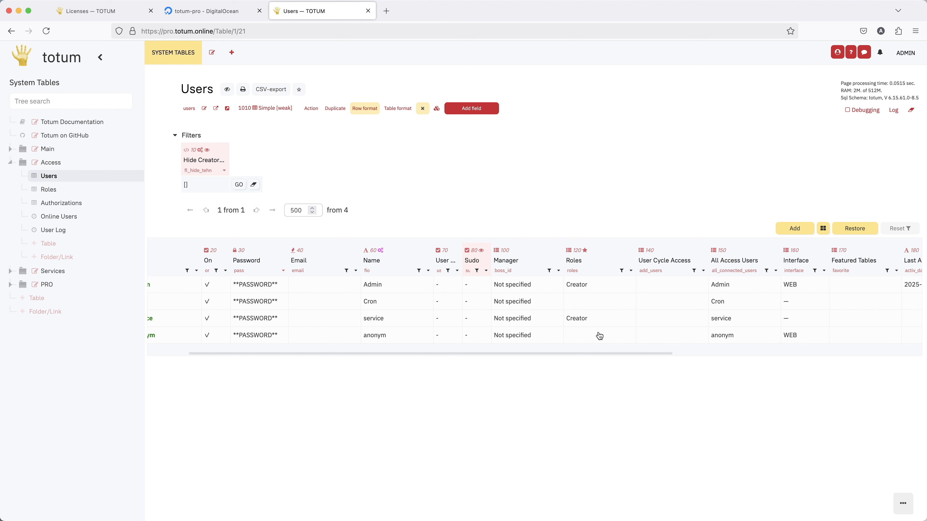
scroll(600, 336, left, 1)
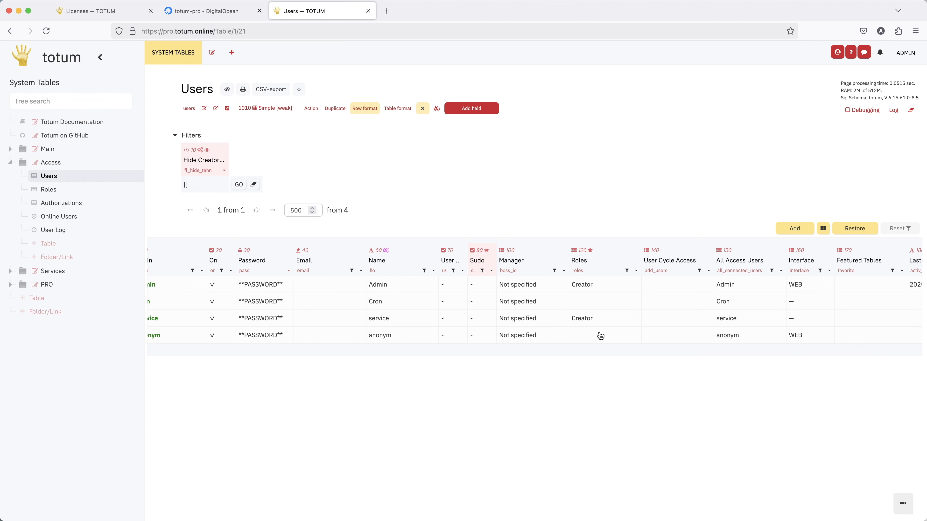
scroll(601, 335, right, 15)
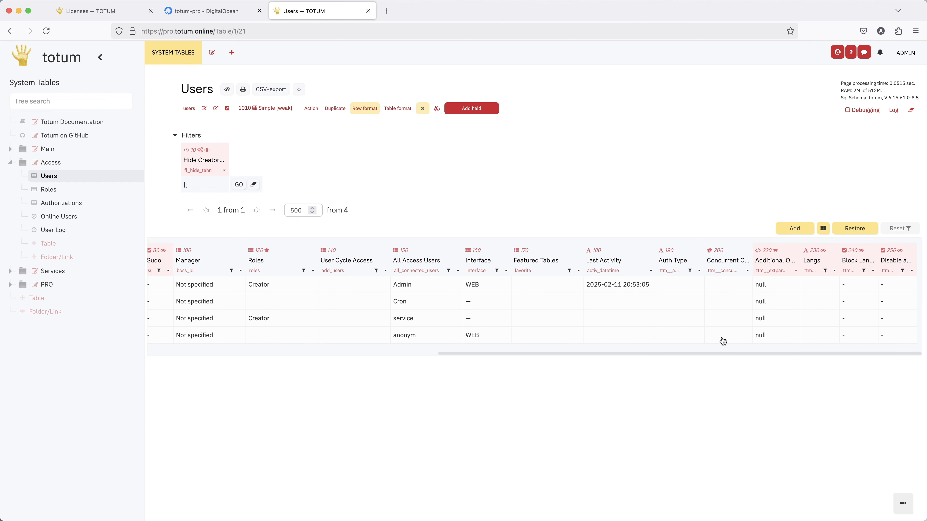
double_click(722, 336)
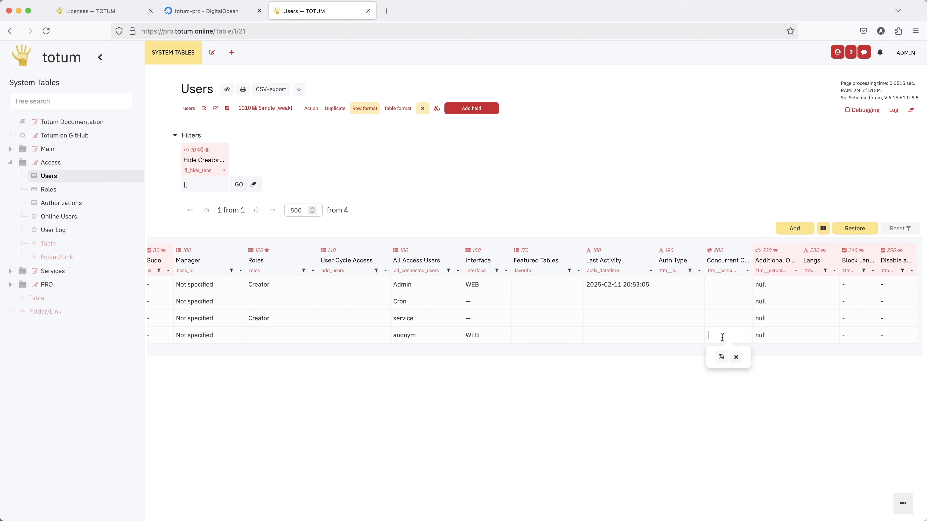
text(10)
key(Return)
scroll(690, 338, left, 15)
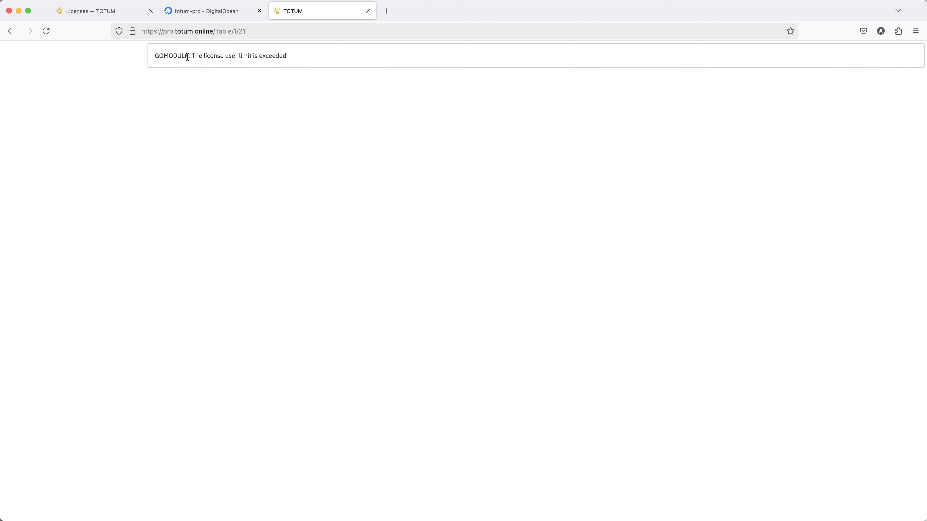
Bring the droplet console window back and quit the totum-gom status output with q
drag(189, 56, 302, 58)
click(321, 70)
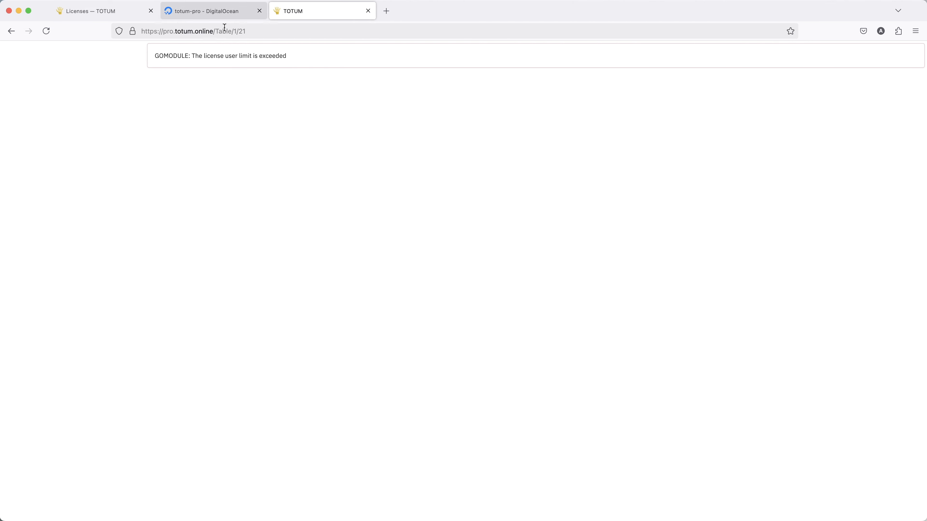
key(ctrl+Up)
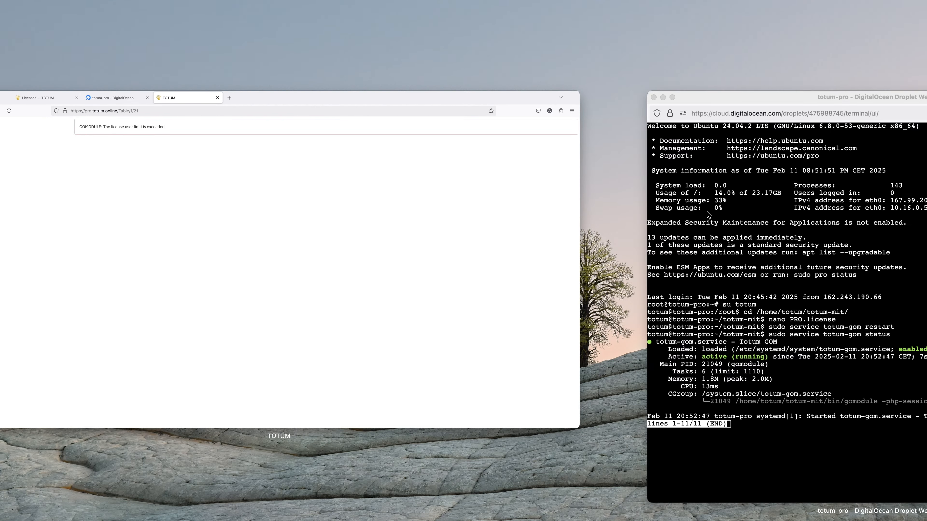
click(799, 236)
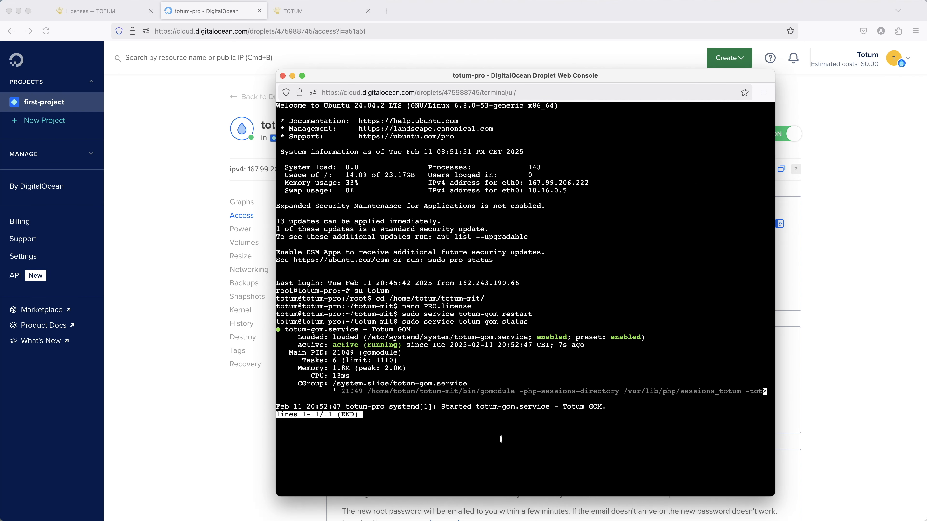
key(q)
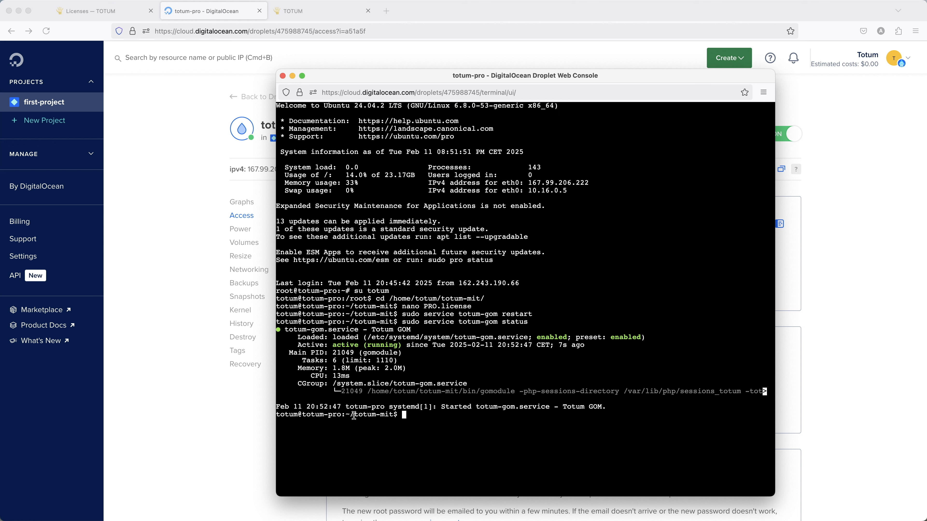
List all totum schema users, showing anonym holding 10 of TOTAL:10, and paste the --off= command
text(bin/totum schema-users --schema=totum --list=all)
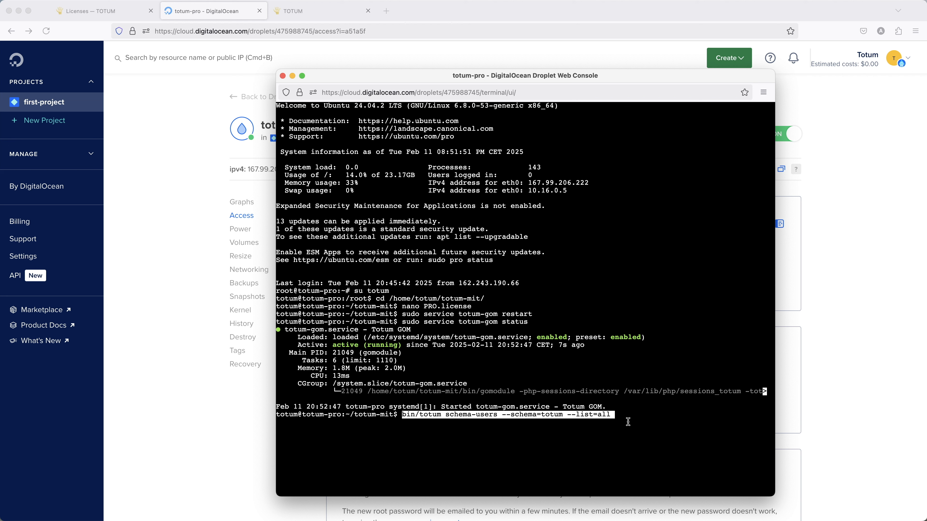
key(Return)
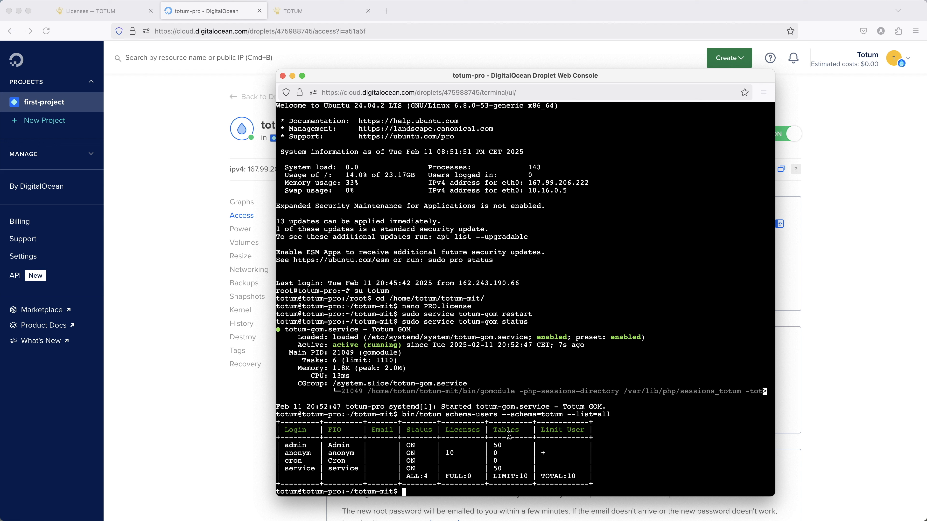
drag(579, 477, 559, 478)
click(558, 477)
text(bin/totum schema-users --schema=totum --off=)
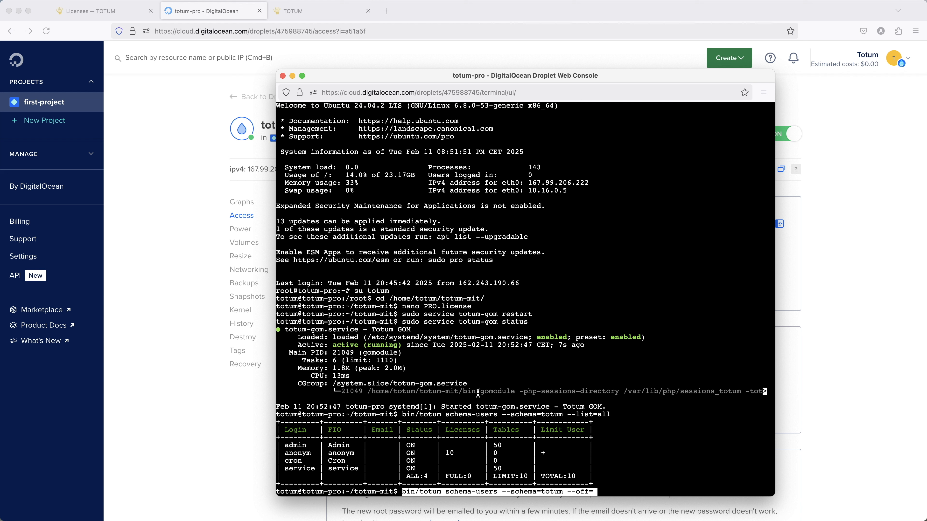
drag(603, 76, 597, 53)
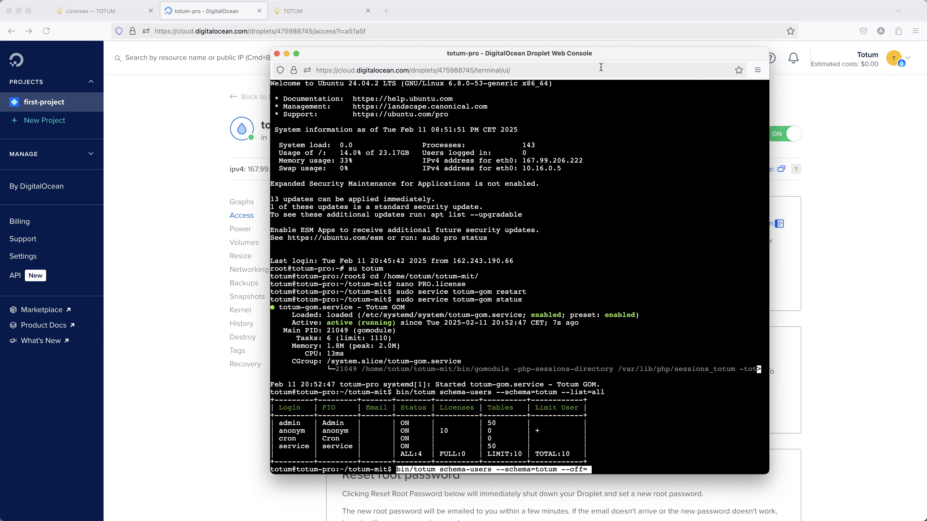
Examine anonym's row in the user listing, including its + limit mark
key(Right)
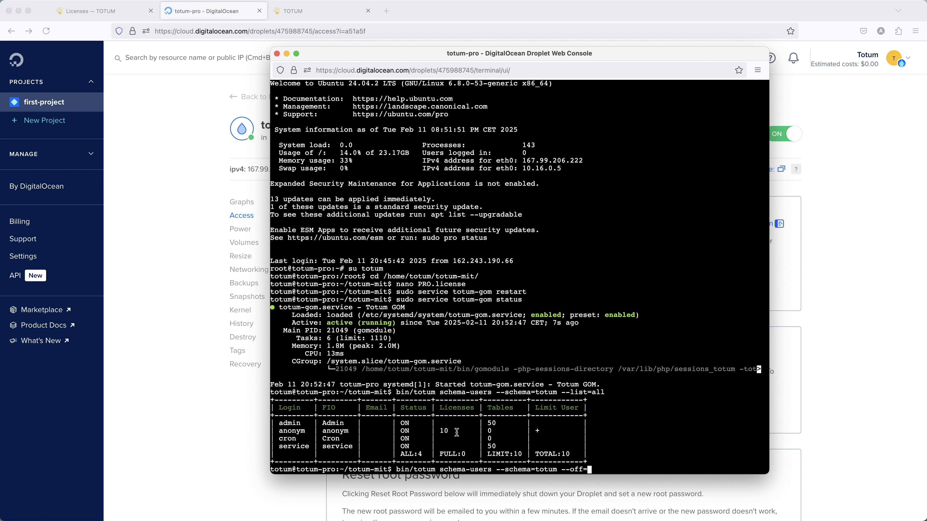
drag(543, 431, 534, 432)
click(545, 432)
drag(549, 431, 365, 431)
click(552, 432)
drag(557, 432, 512, 432)
click(561, 431)
drag(558, 431, 526, 429)
click(574, 431)
Switch off anonym with bin/totum schema-users --schema=totum --off=anonym
scroll(332, 427, down, 1)
double_click(330, 426)
key(super+c)
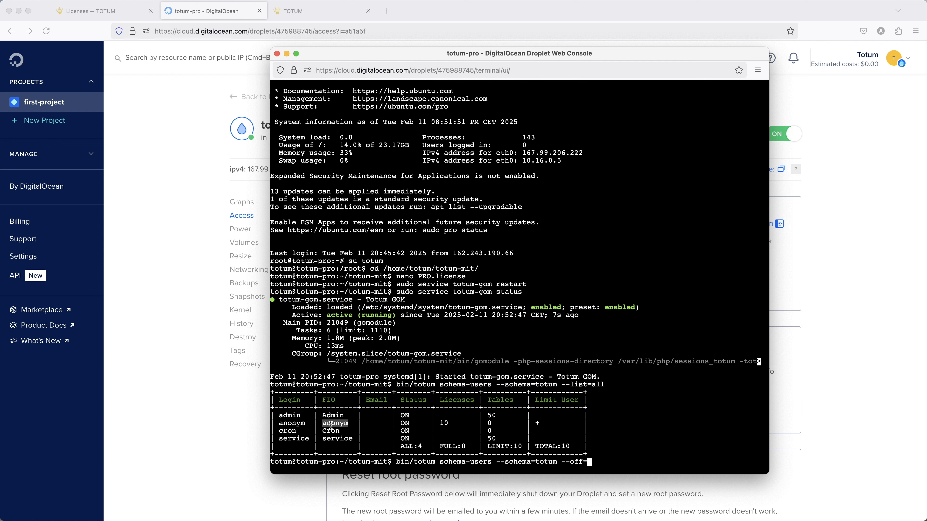
click(651, 446)
key(super+v)
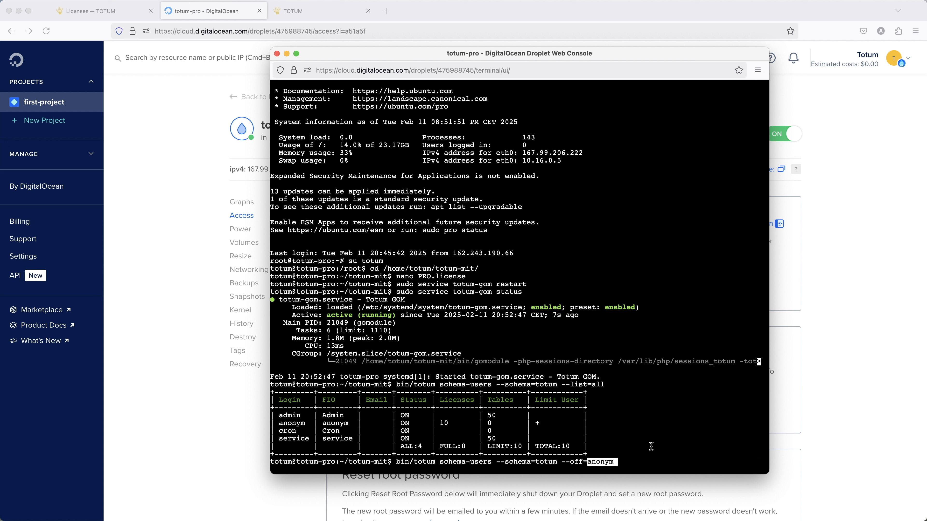
key(Return)
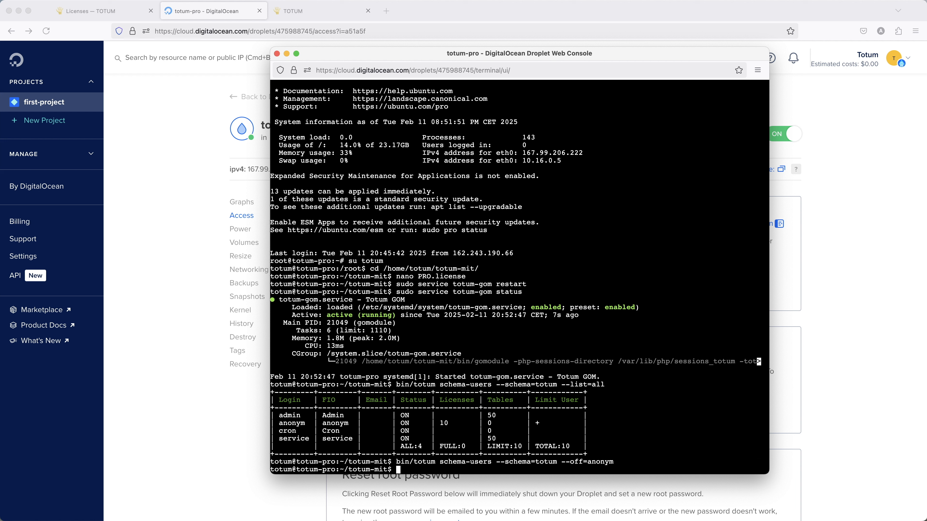
List all totum users again to confirm anonym's status is OFF
key(Up)
key(Up)
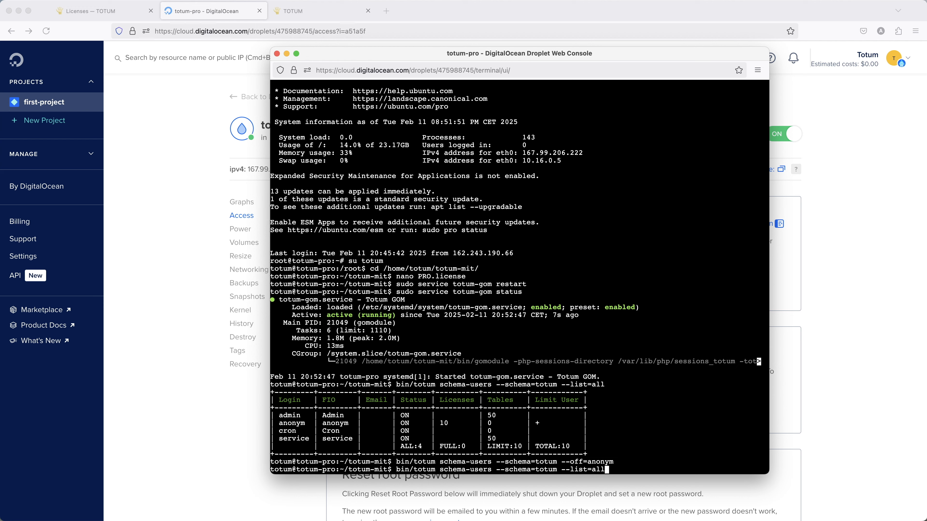
key(Return)
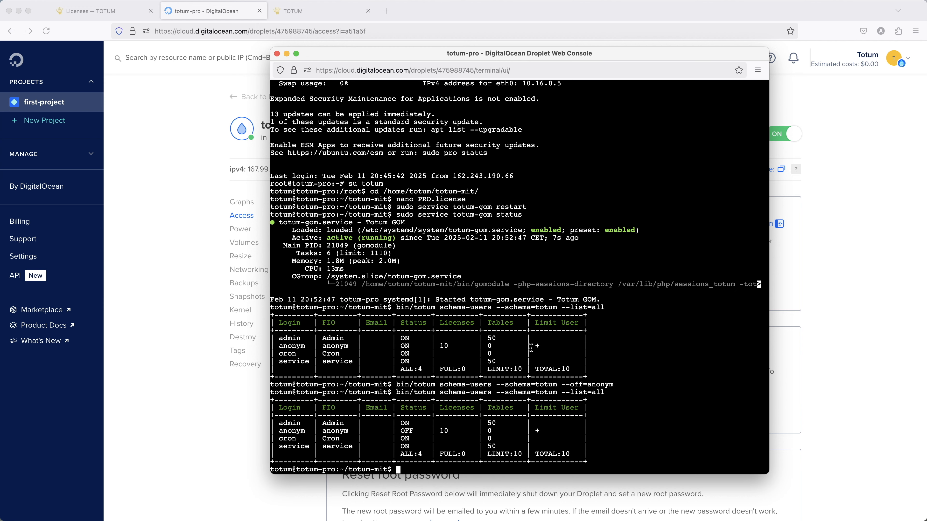
double_click(406, 431)
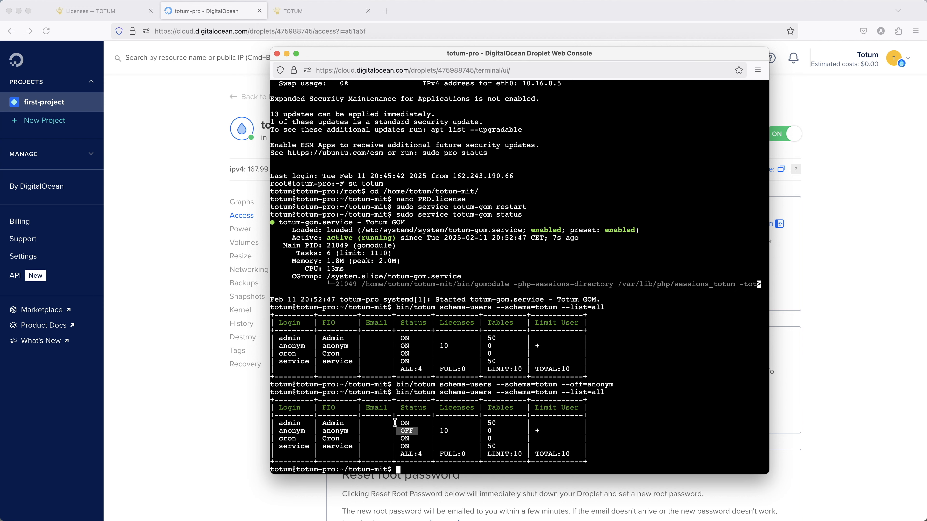
click(305, 11)
Reload the Totum site, then go back to the license server's Licenses table
click(46, 32)
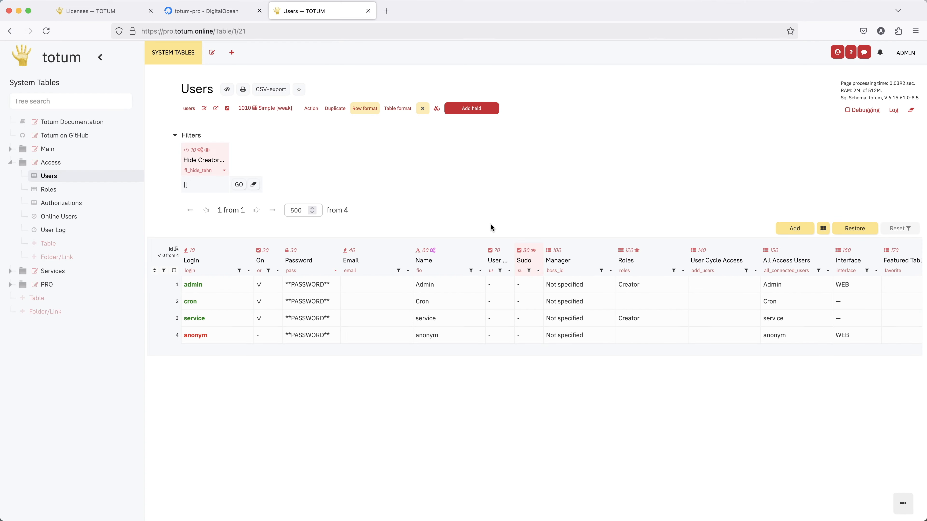
click(91, 15)
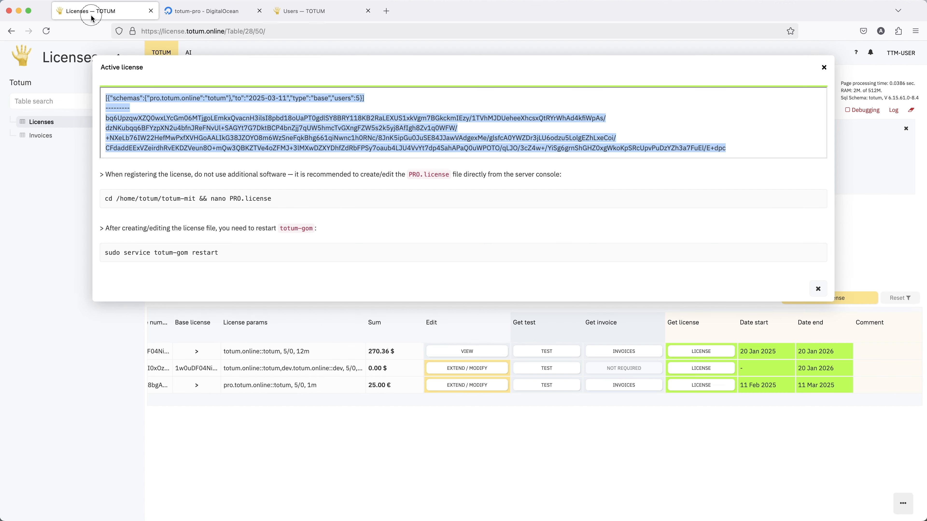
click(824, 67)
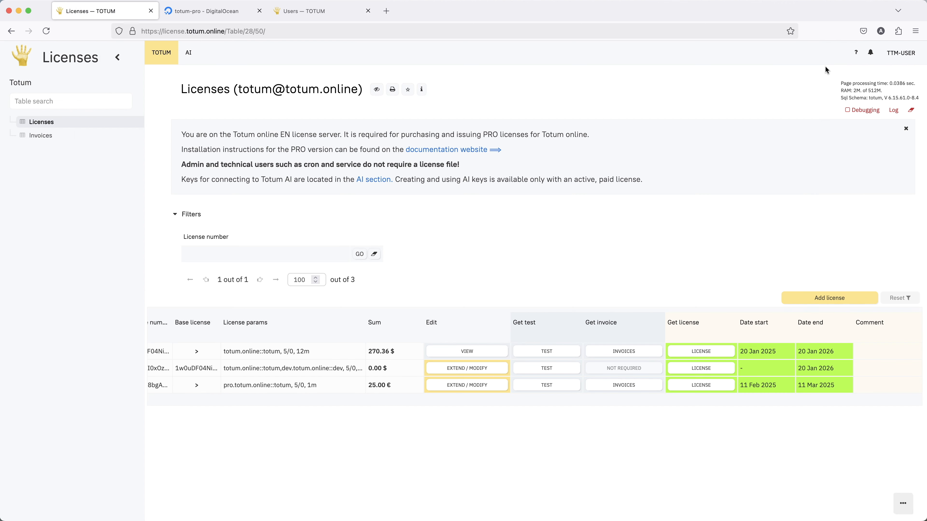
scroll(681, 365, left, 3)
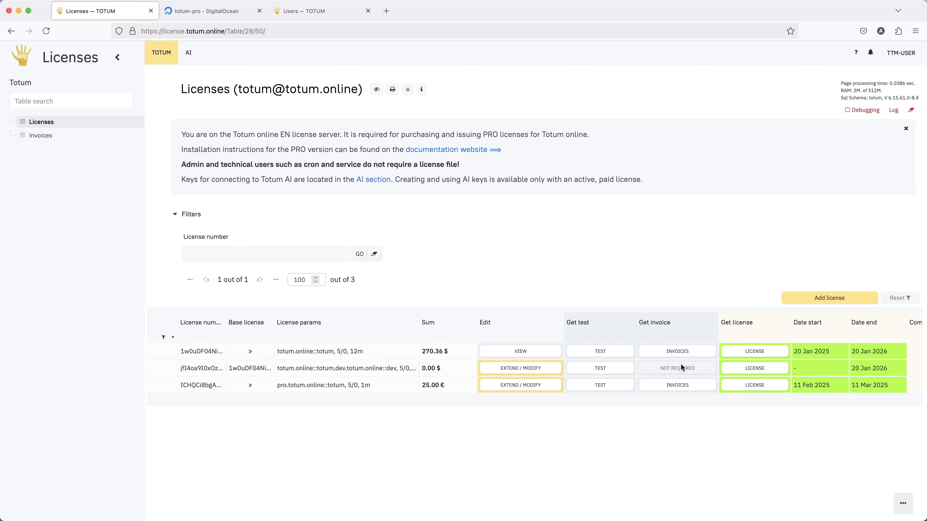
scroll(680, 364, left, 7)
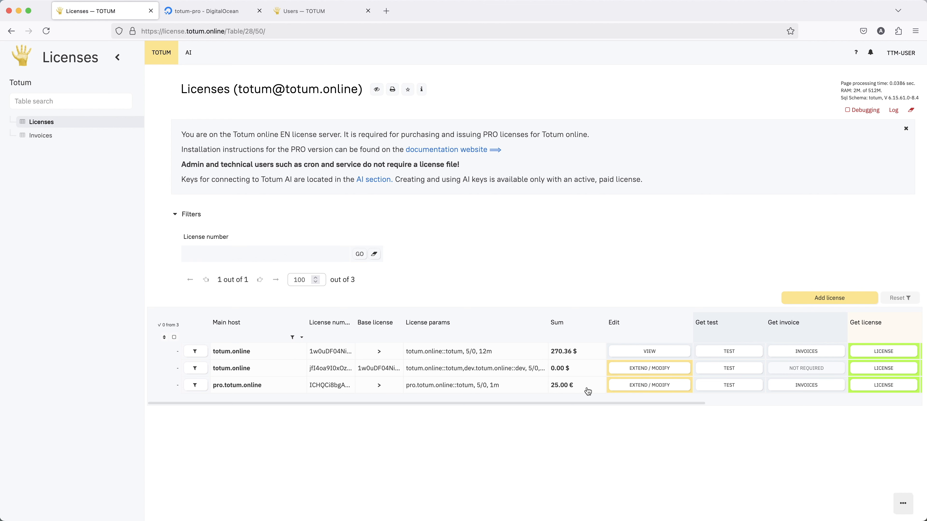
Open a pro.totum.online license modification, trying 10 users before reverting to 5
click(650, 387)
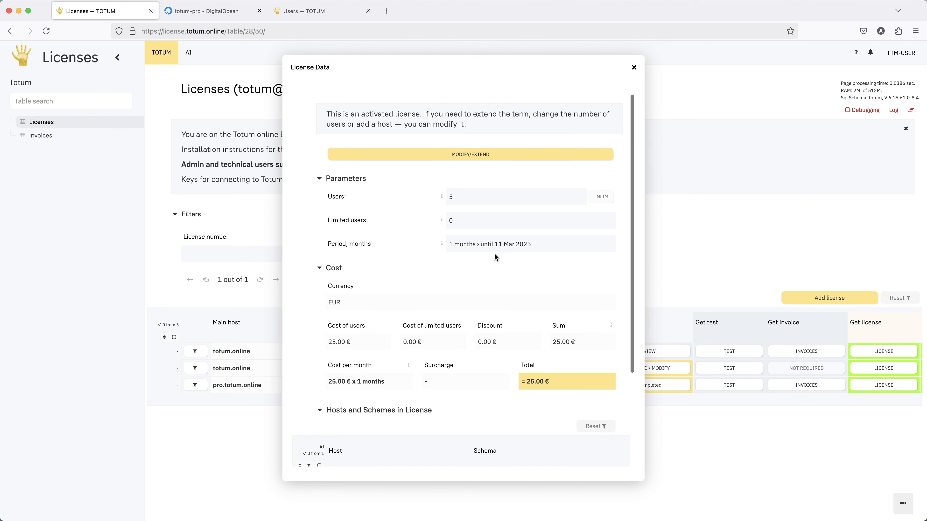
click(474, 157)
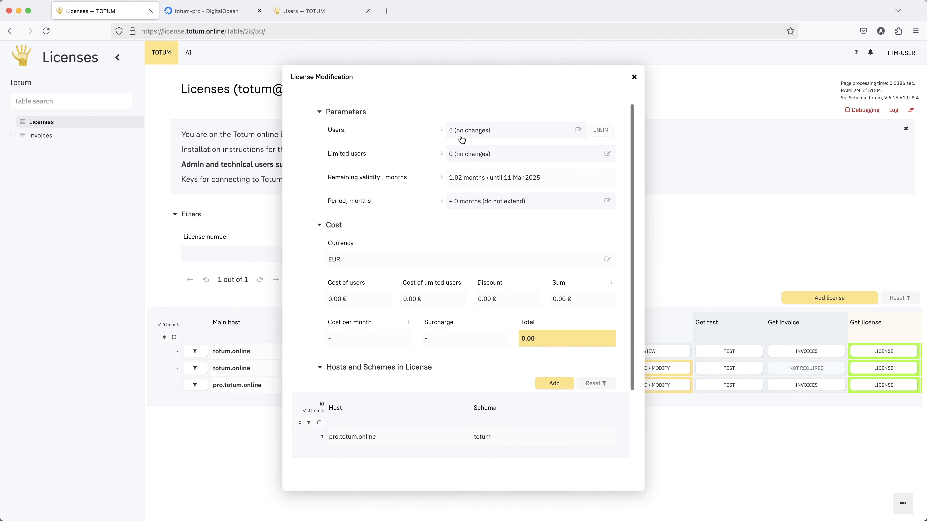
click(472, 130)
key(BackSpace)
text(10)
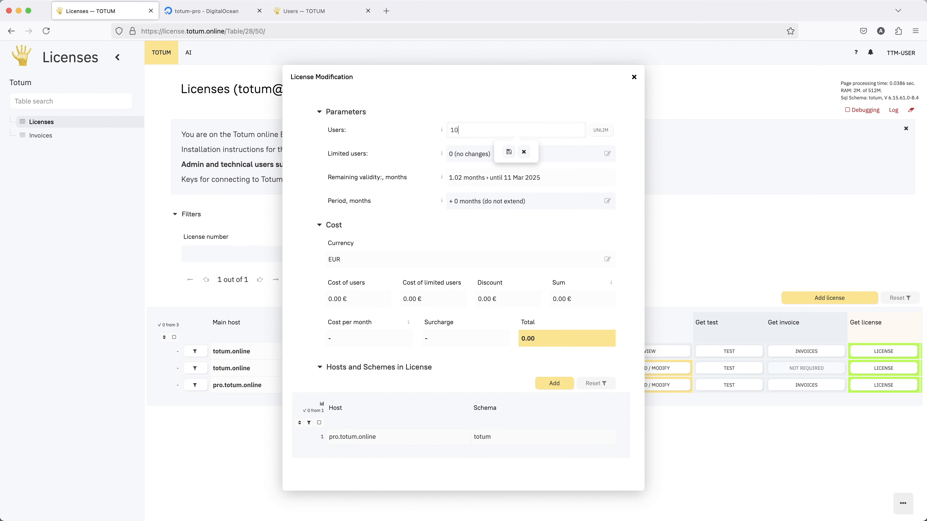
key(Return)
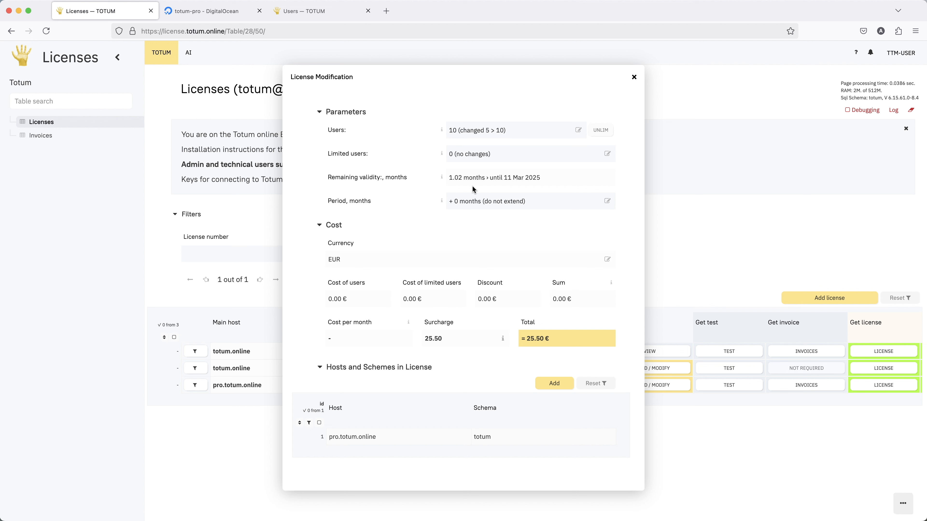
click(510, 131)
drag(506, 130, 439, 131)
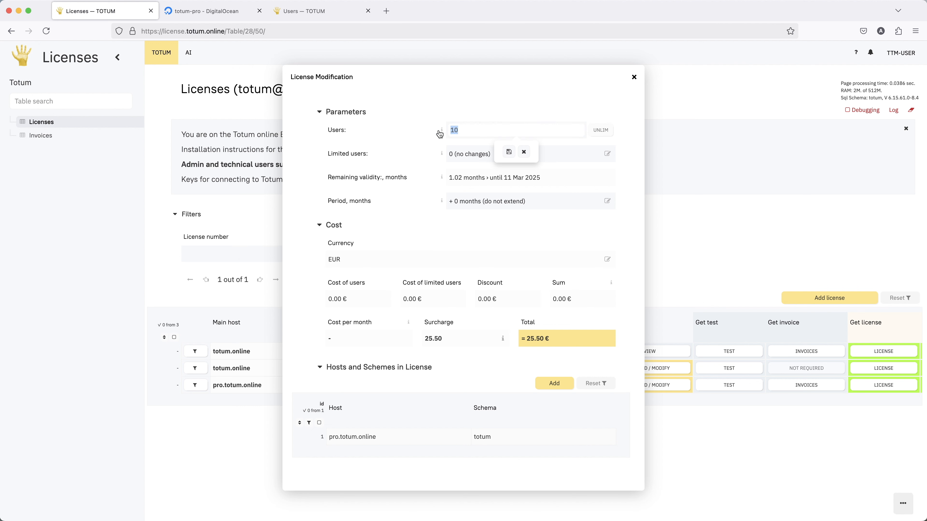
key(Escape)
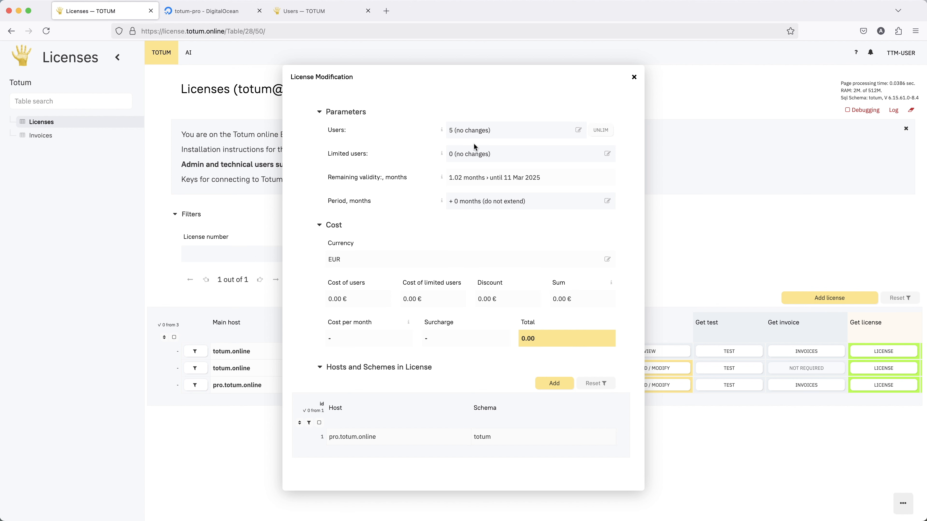
scroll(435, 351, down, 2)
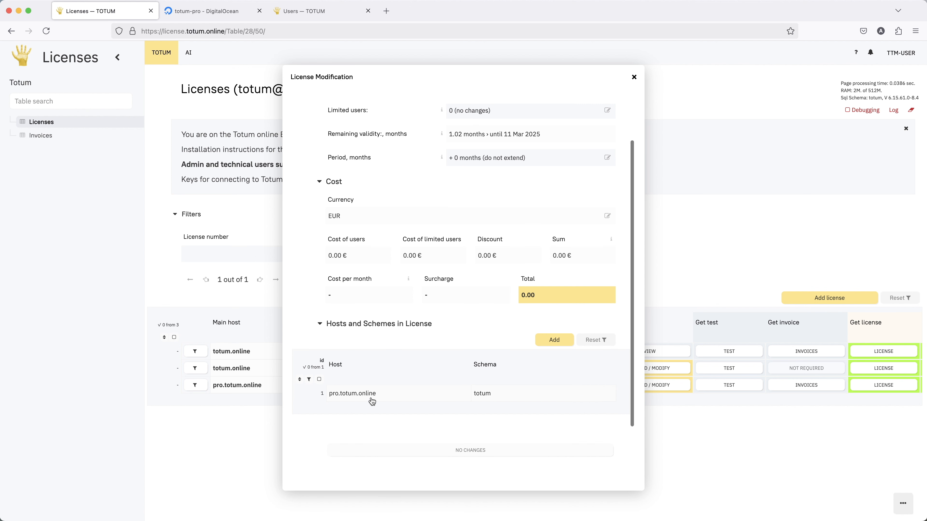
Add and save a hosts row 192.168.1.1 with schema totum, then create the modification
click(556, 342)
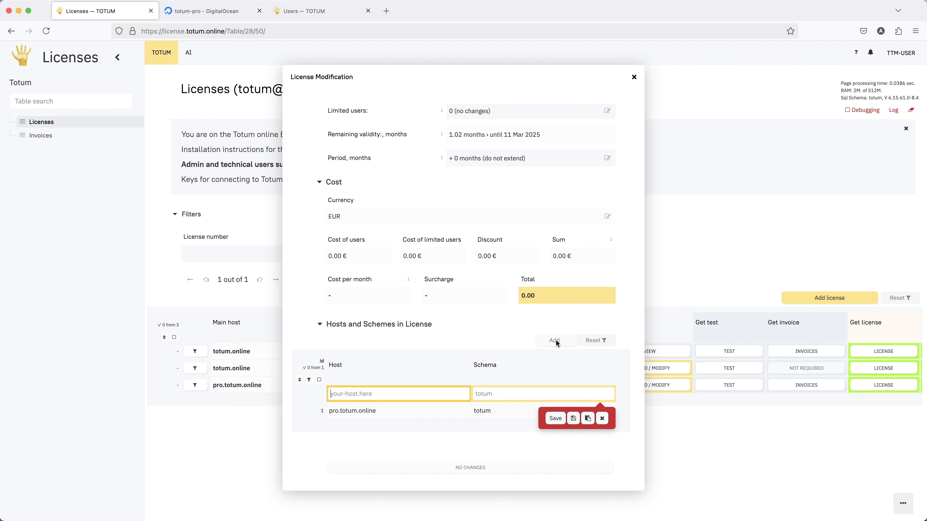
text(192.168.1.1)
key(Tab)
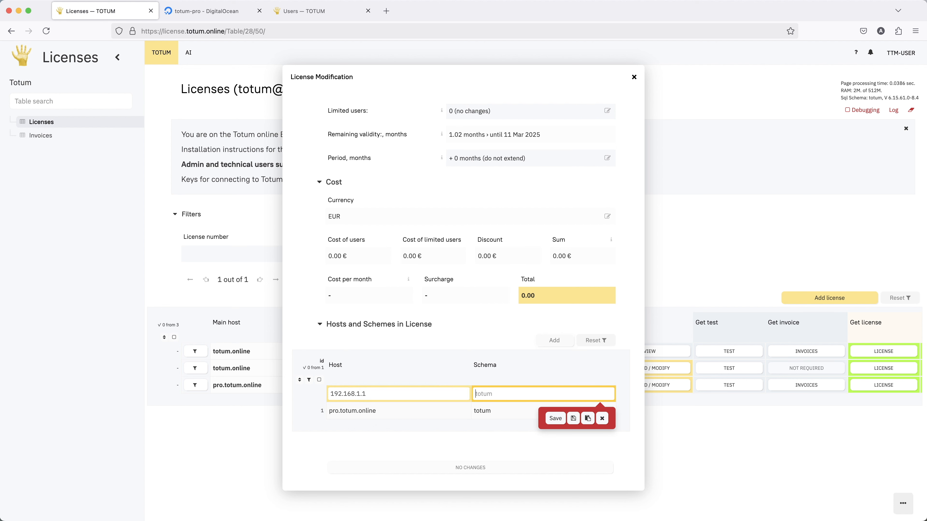
text(totum)
click(548, 421)
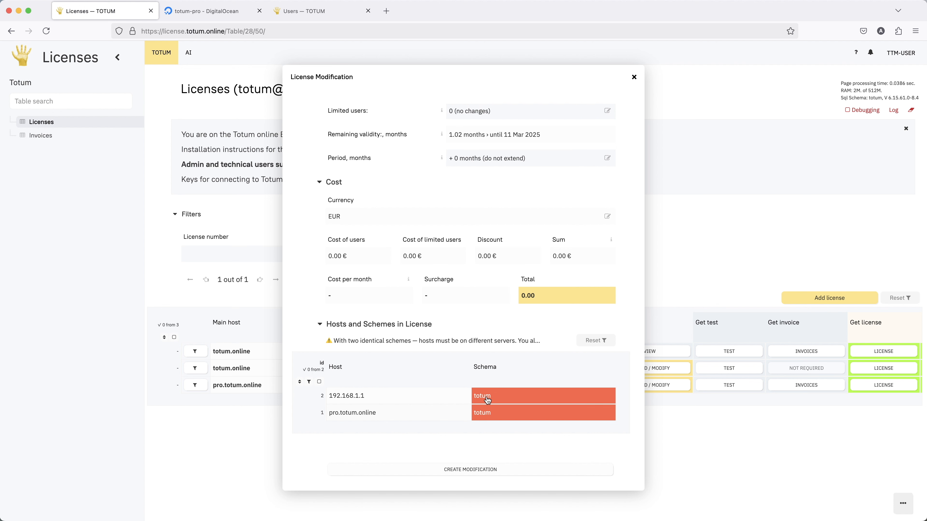
click(467, 472)
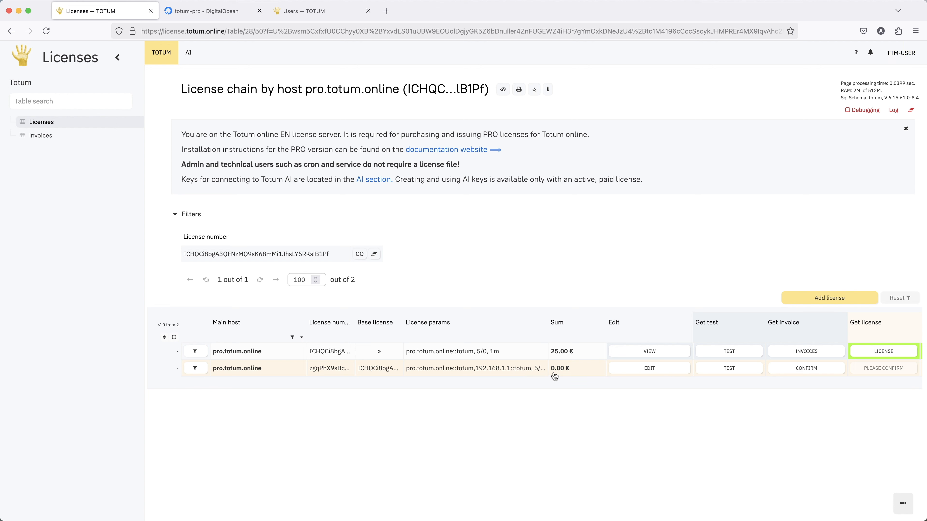
Confirm the new 0.00 € modification by entering the displayed confirmation code
scroll(529, 375, right, 2)
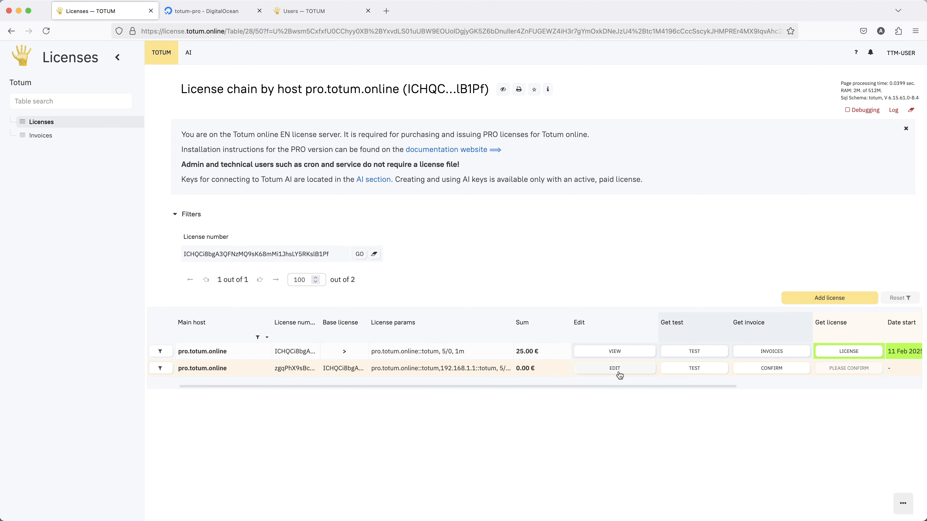
click(764, 371)
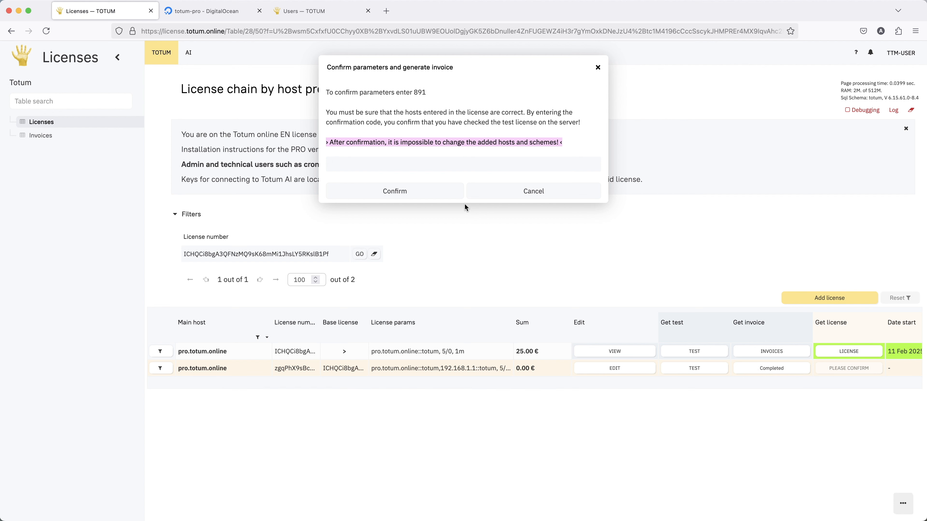
text(89)
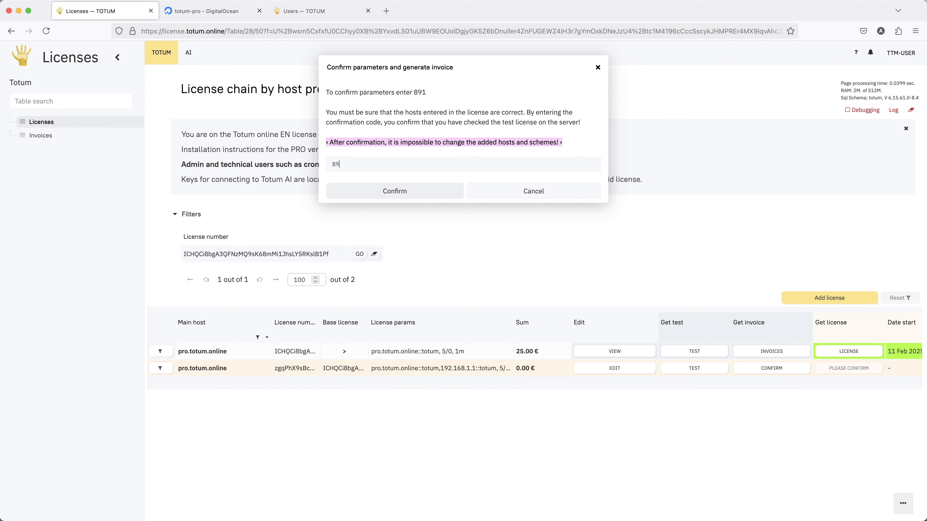
text(1)
key(Return)
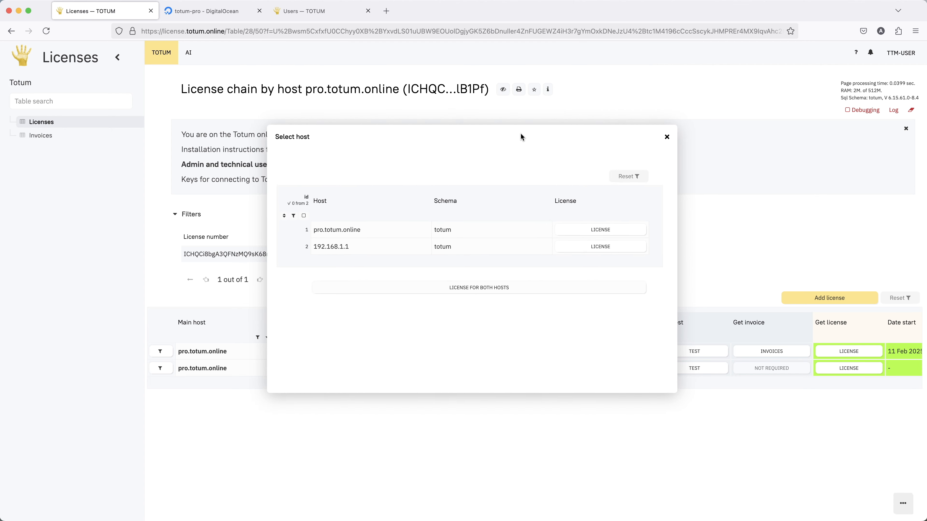
Issue the combined license for both hosts, then pick pro.totum.online and 192.168.1.1 with its schema
click(467, 292)
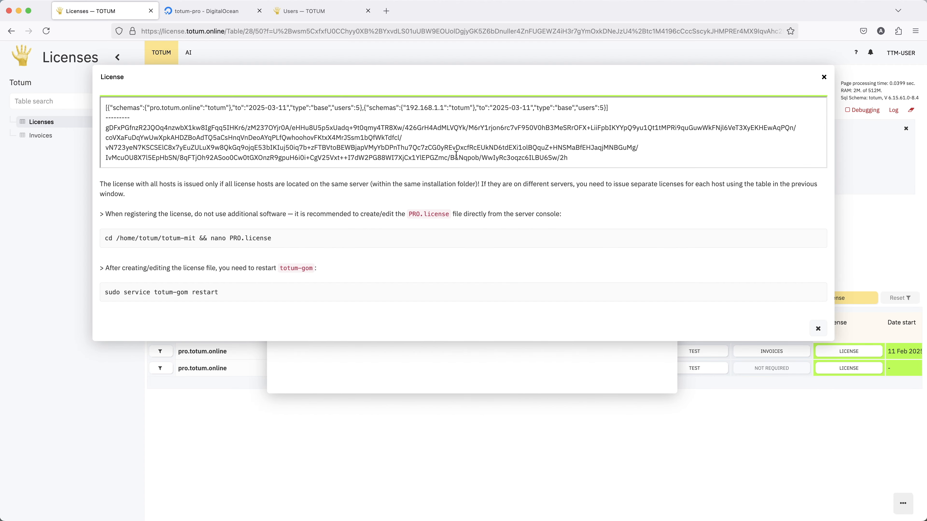
click(817, 330)
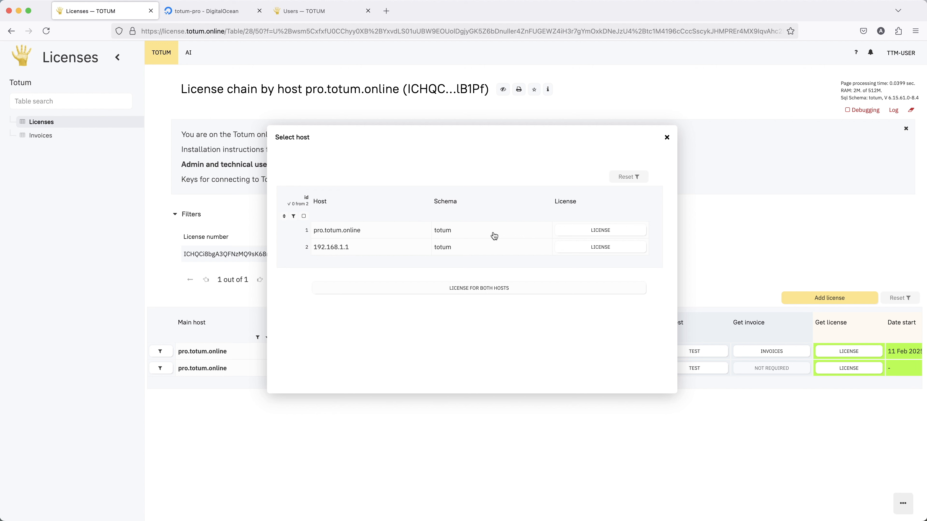
click(520, 238)
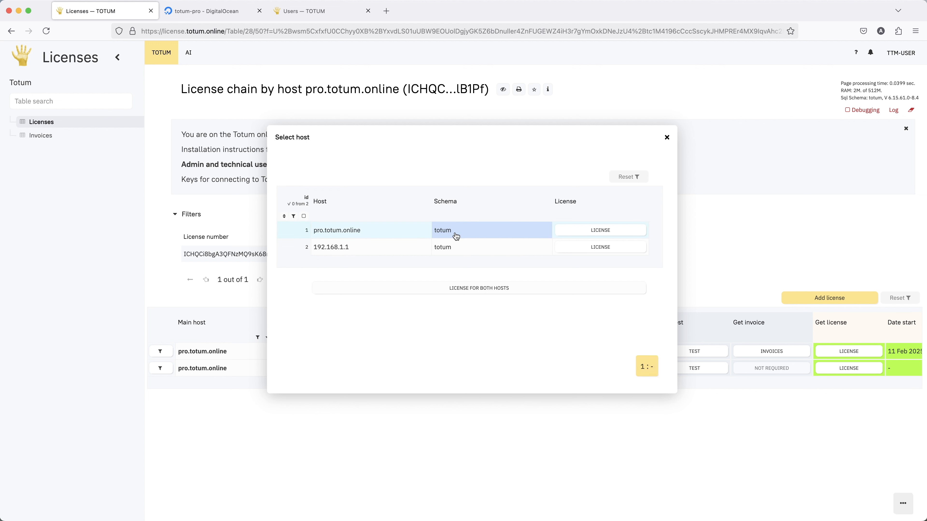
click(372, 250)
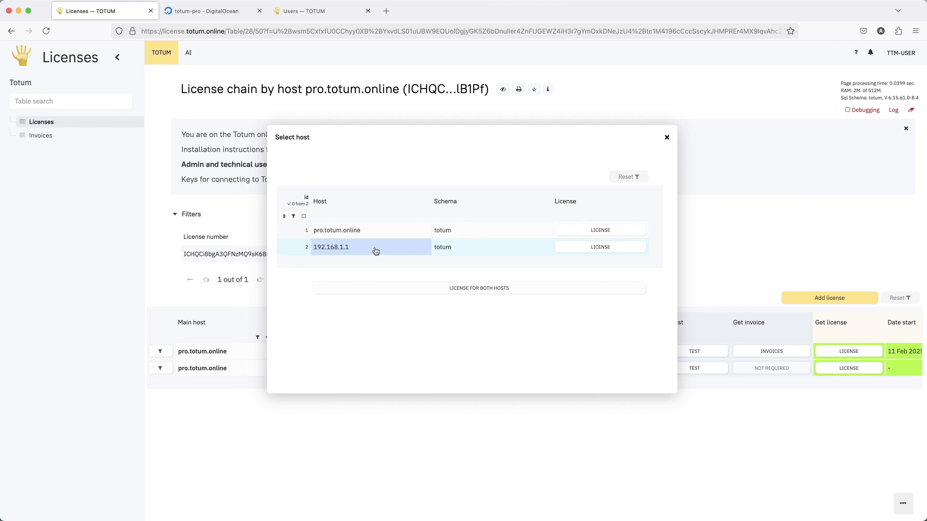
click(454, 253)
Get and view the separate license for pro.totum.online
click(598, 231)
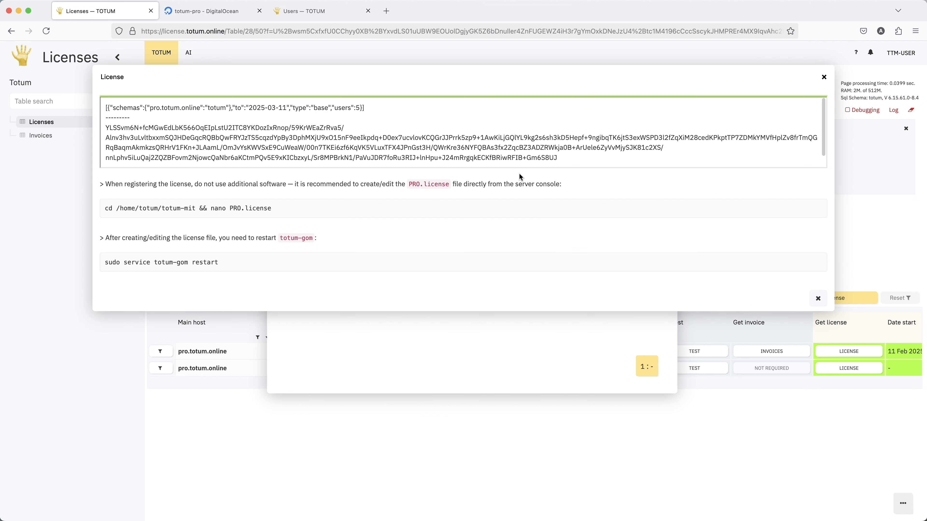
drag(631, 159, 534, 108)
click(534, 108)
click(818, 299)
Get and view the separate license for host 192.168.1.1
click(617, 253)
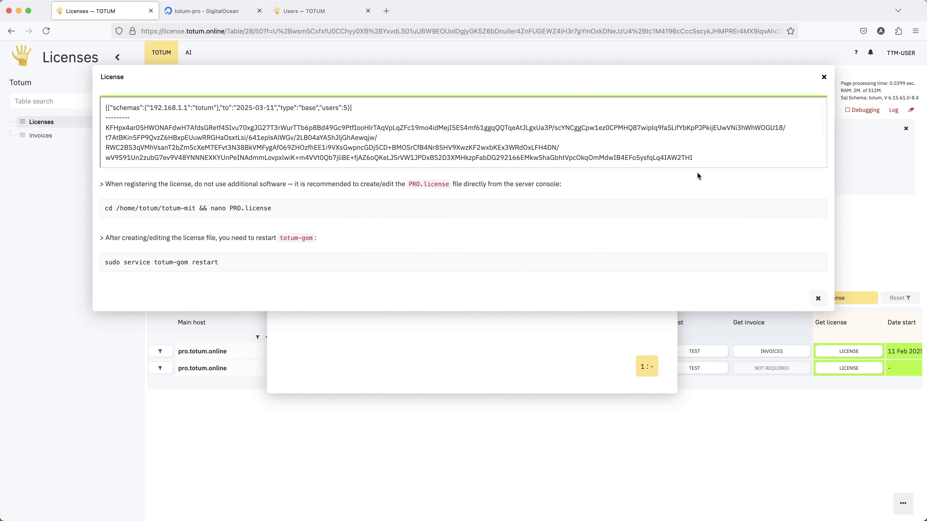
drag(716, 157, 346, 115)
click(444, 123)
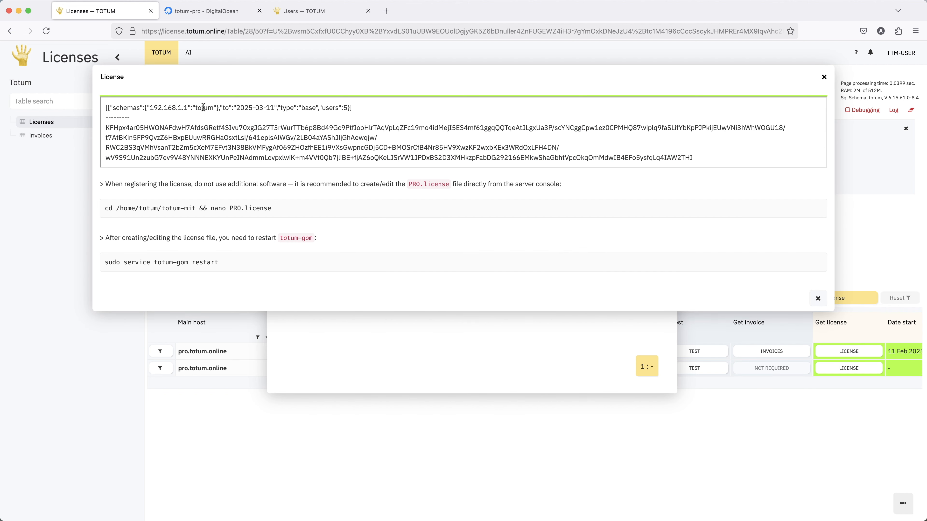
double_click(155, 107)
click(818, 298)
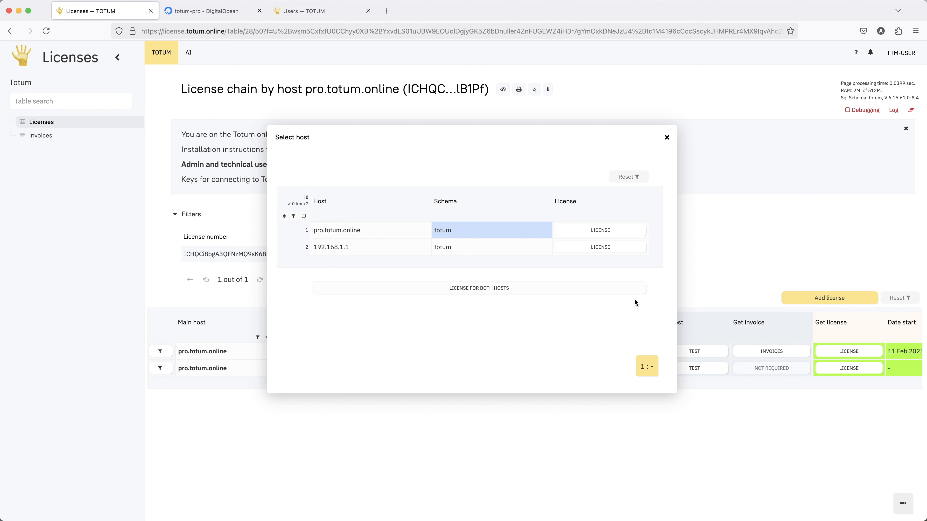
click(667, 138)
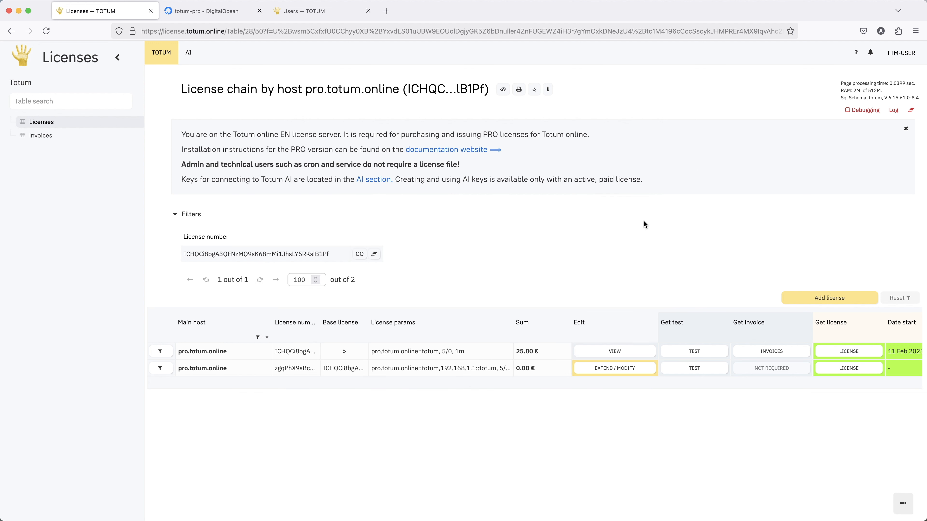